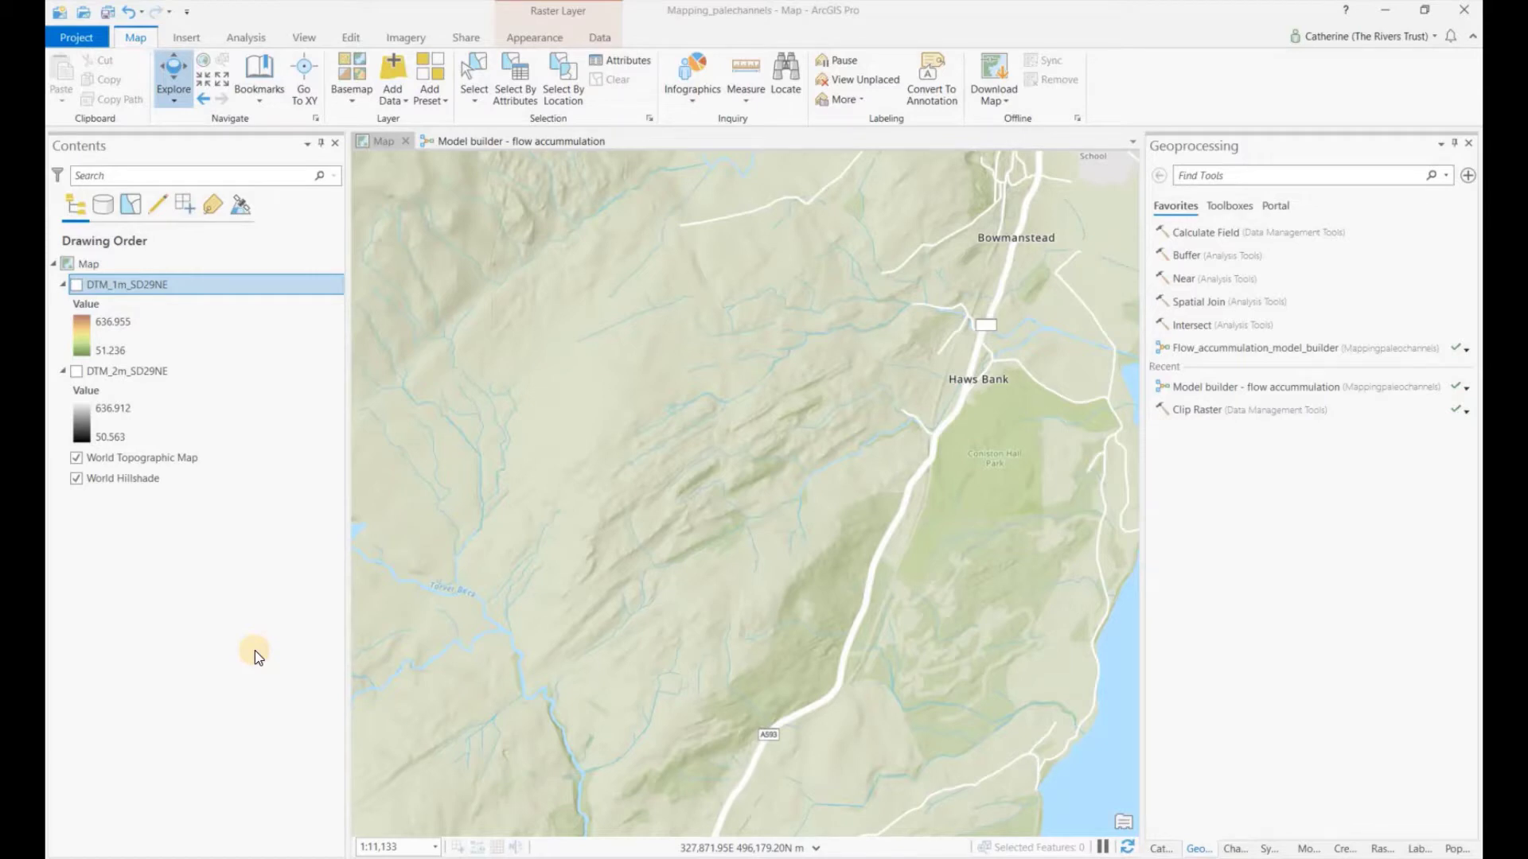
- Turn on DTM_1m_SD29NE so its elevation shows over the topographic basemap
left_click(78, 287)
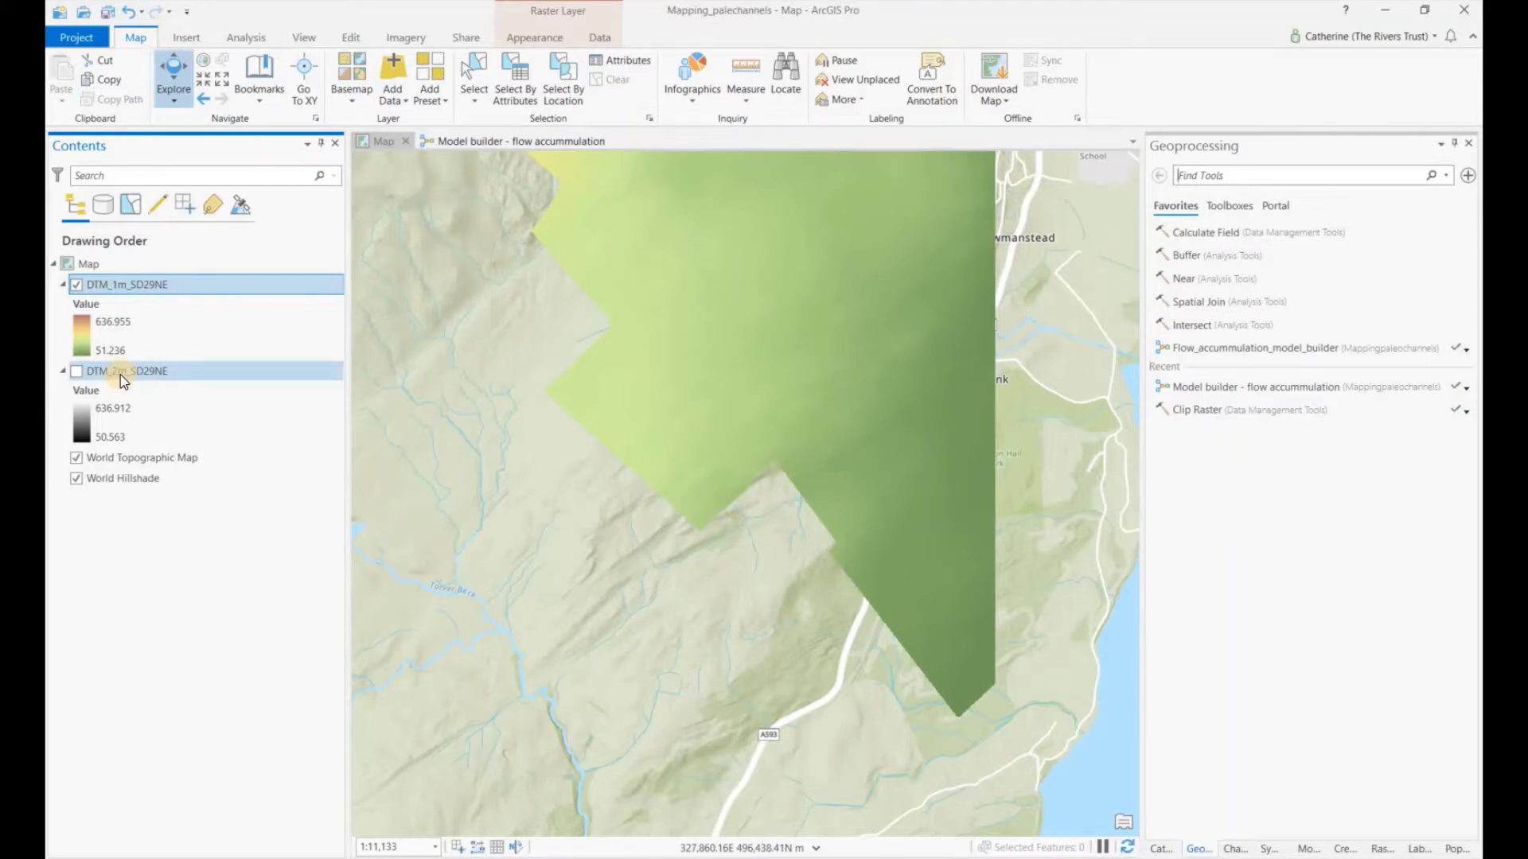
- Show DTM_2m_SD29NE, then toggle DTM_1m_SD29NE off and on to compare coverage
left_click(77, 370)
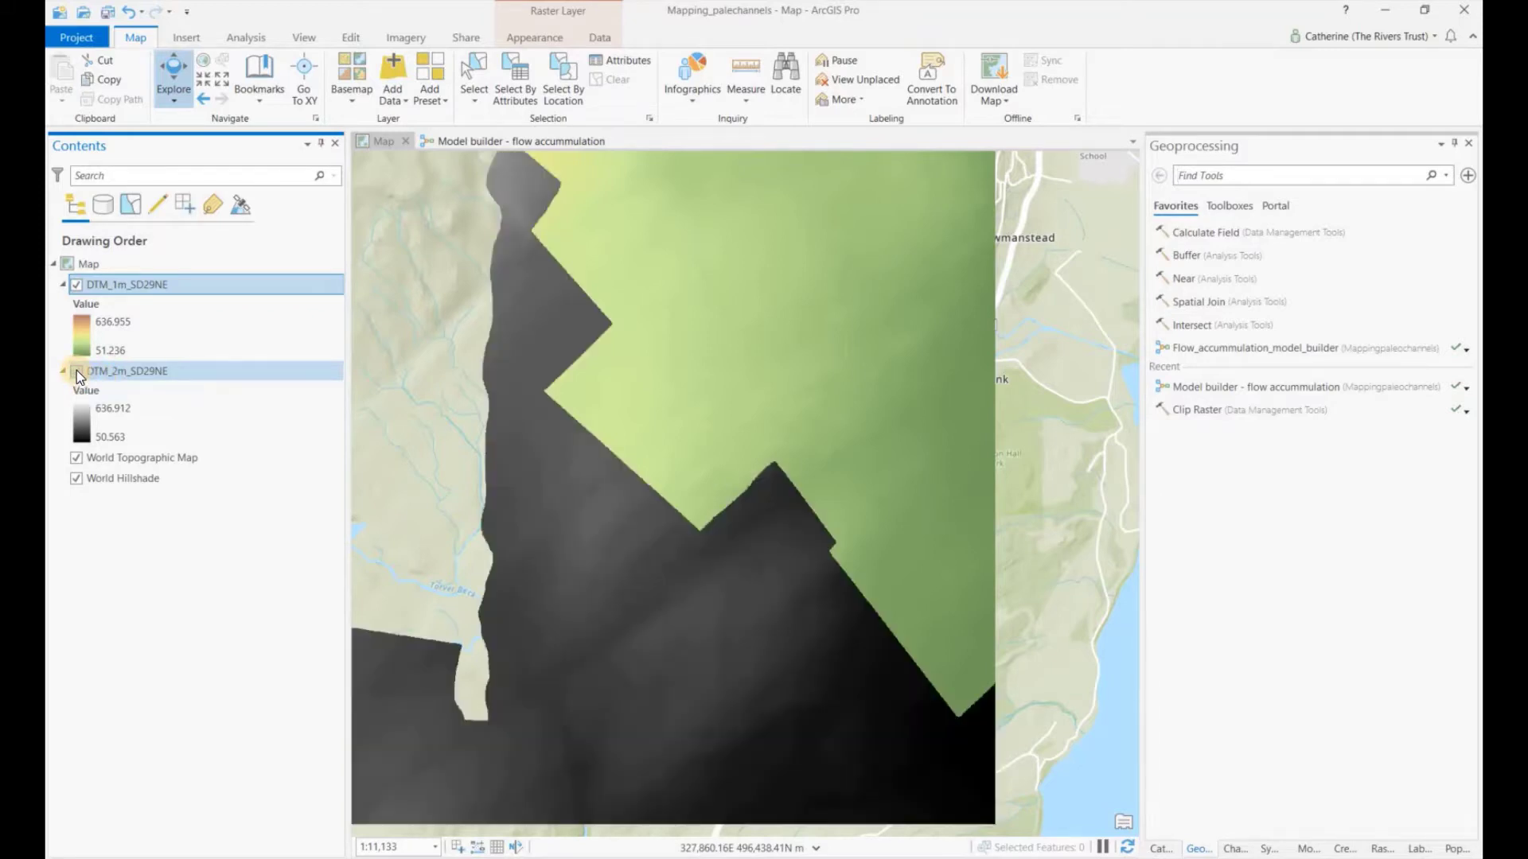
left_click(77, 285)
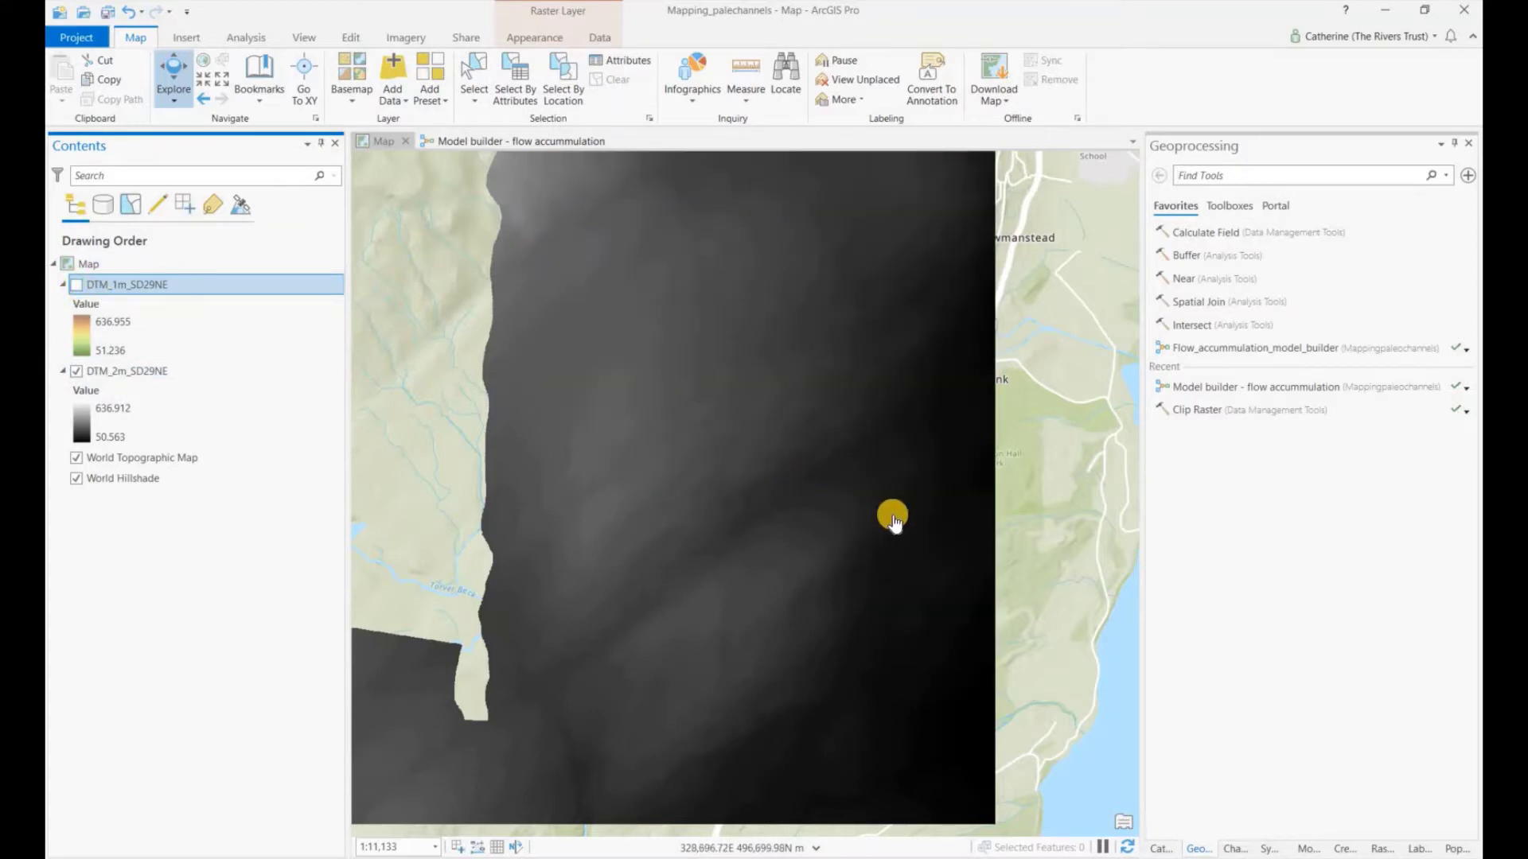
left_click(76, 285)
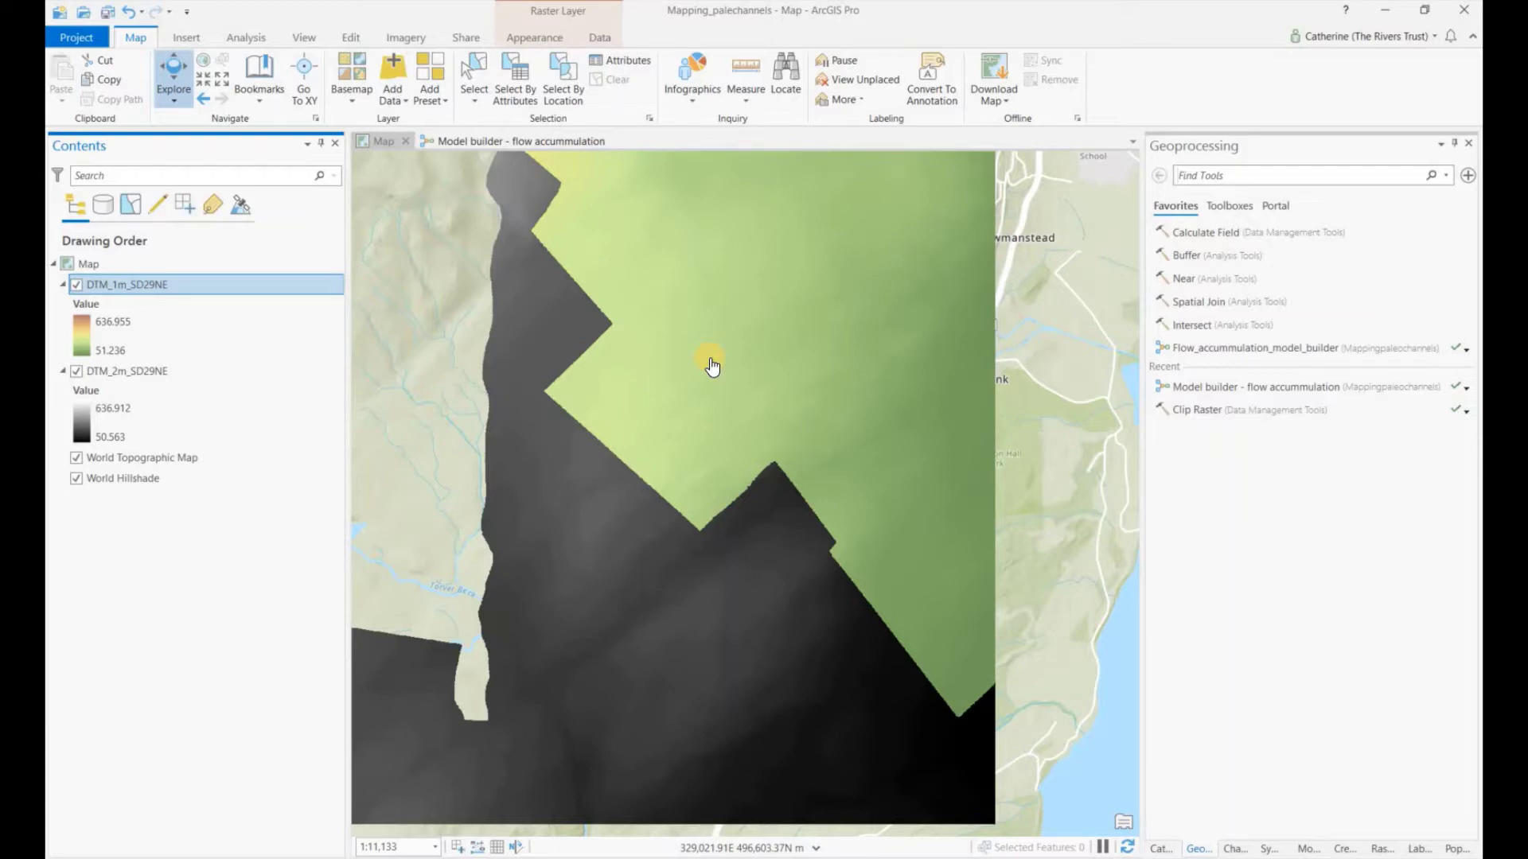
- Open Mosaic To New Raster with DTM_1m_SD29NE and DTM_2m_SD29NE as input rasters
left_click(1215, 174)
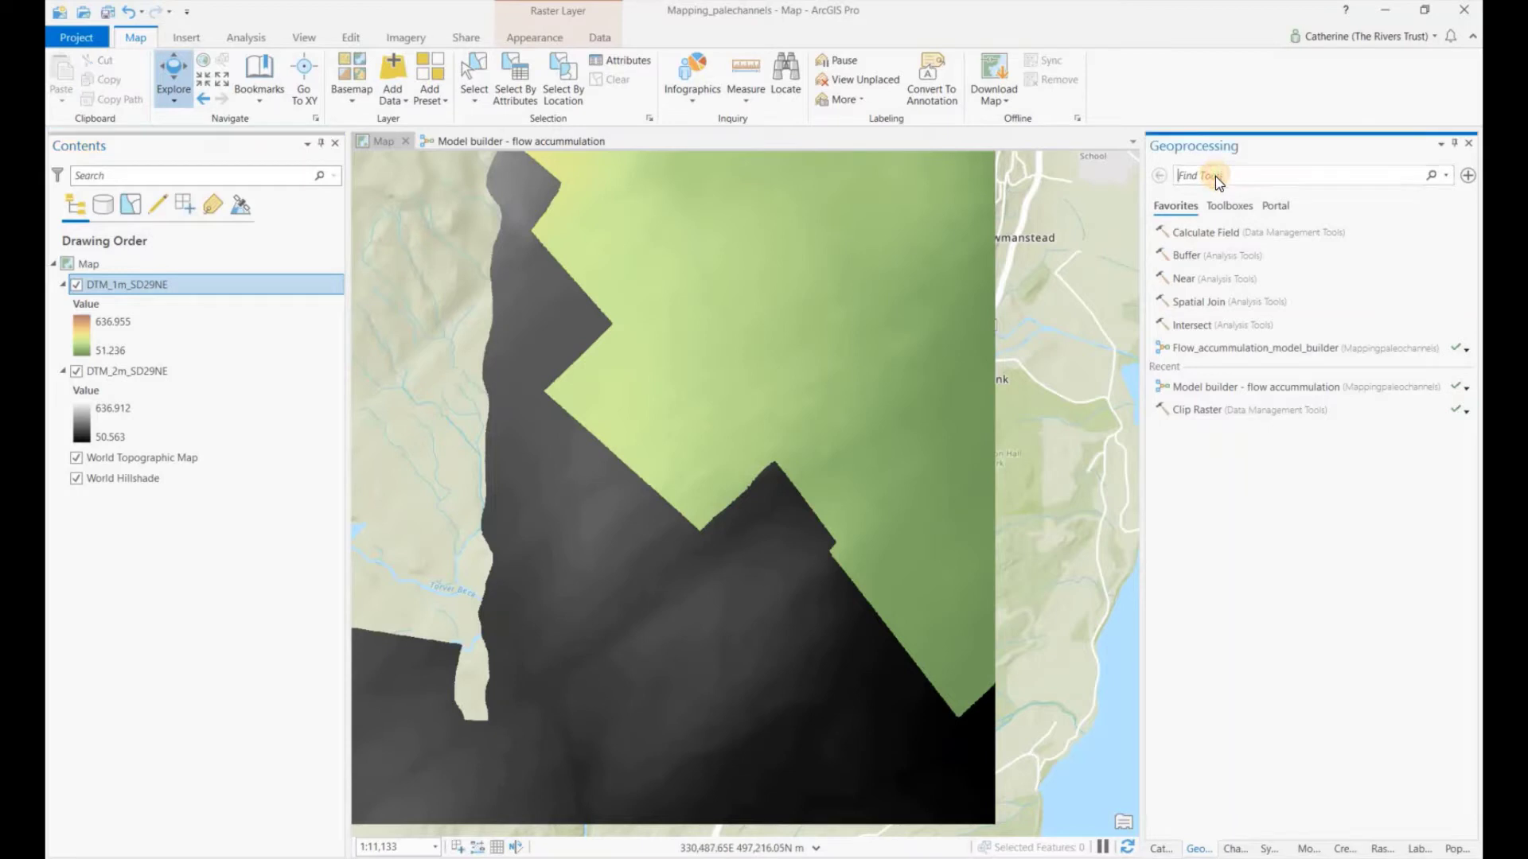
type("mosa")
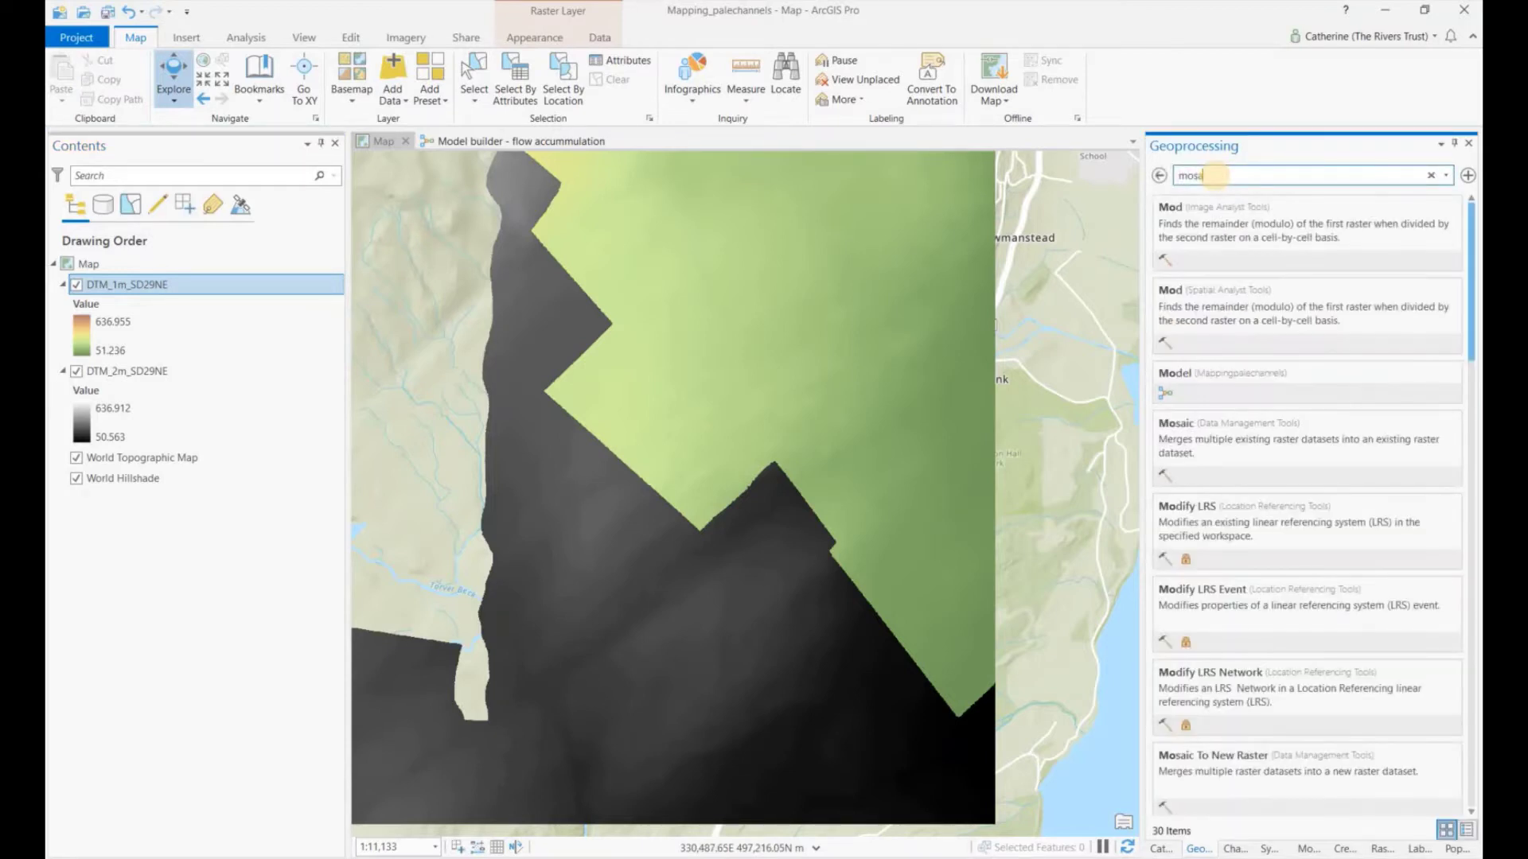
type("ic")
left_click_drag(1230, 297, 1232, 300)
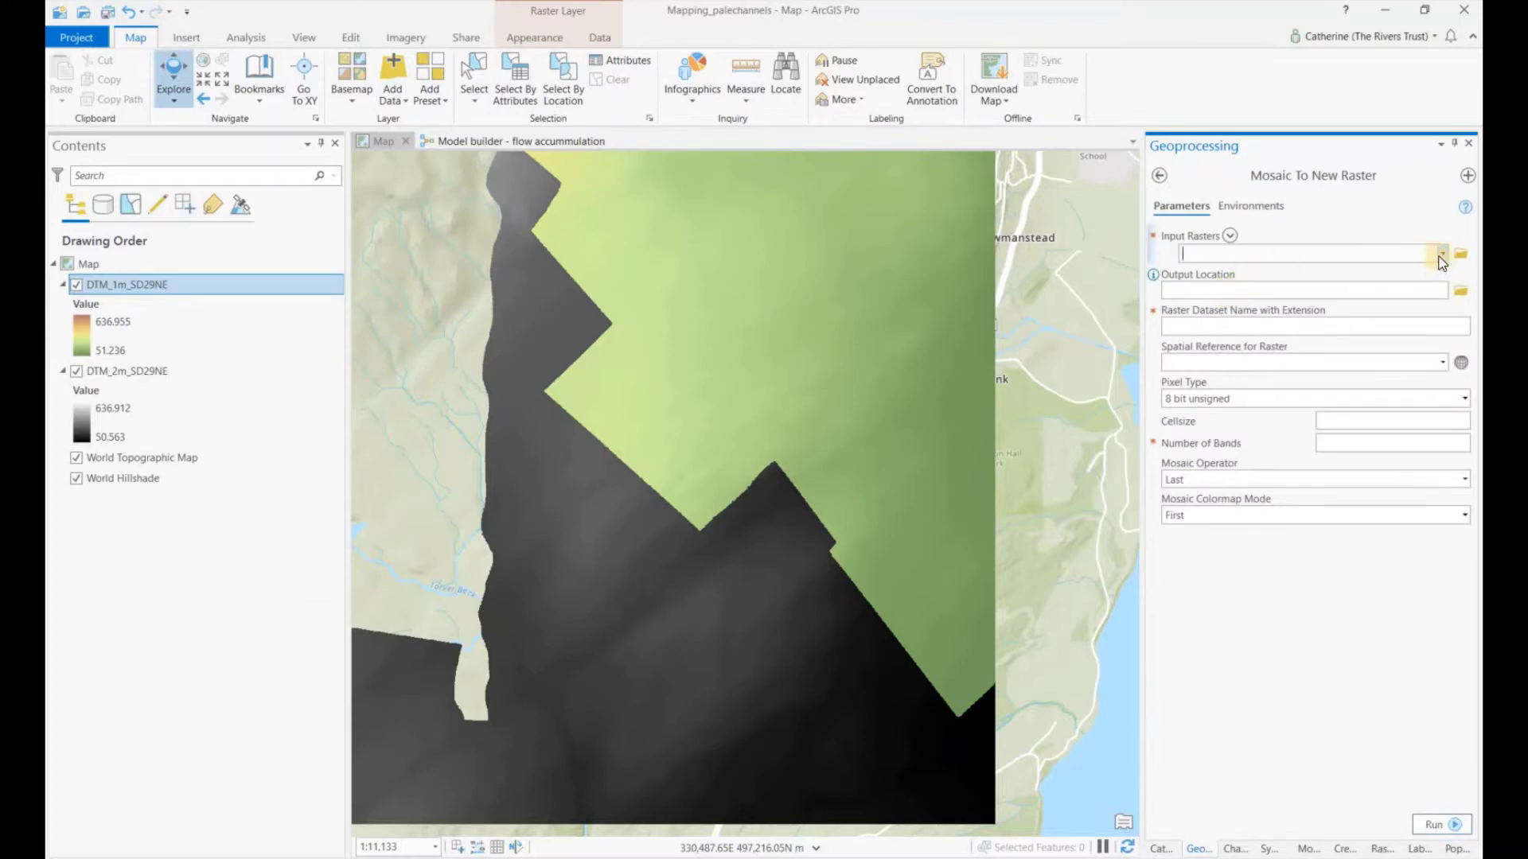
left_click(1440, 255)
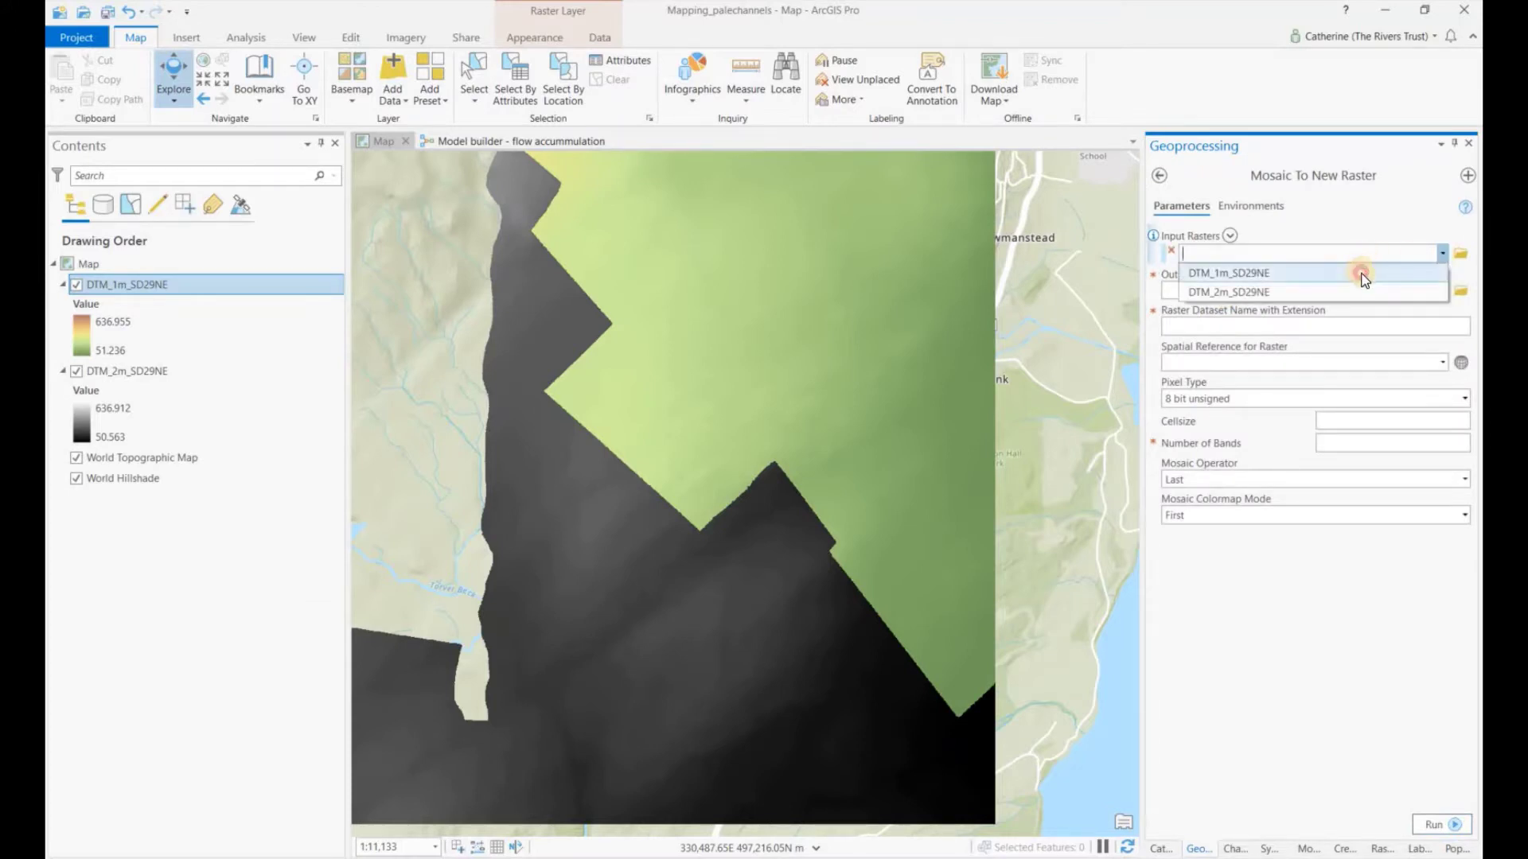
left_click(1362, 272)
left_click(1408, 274)
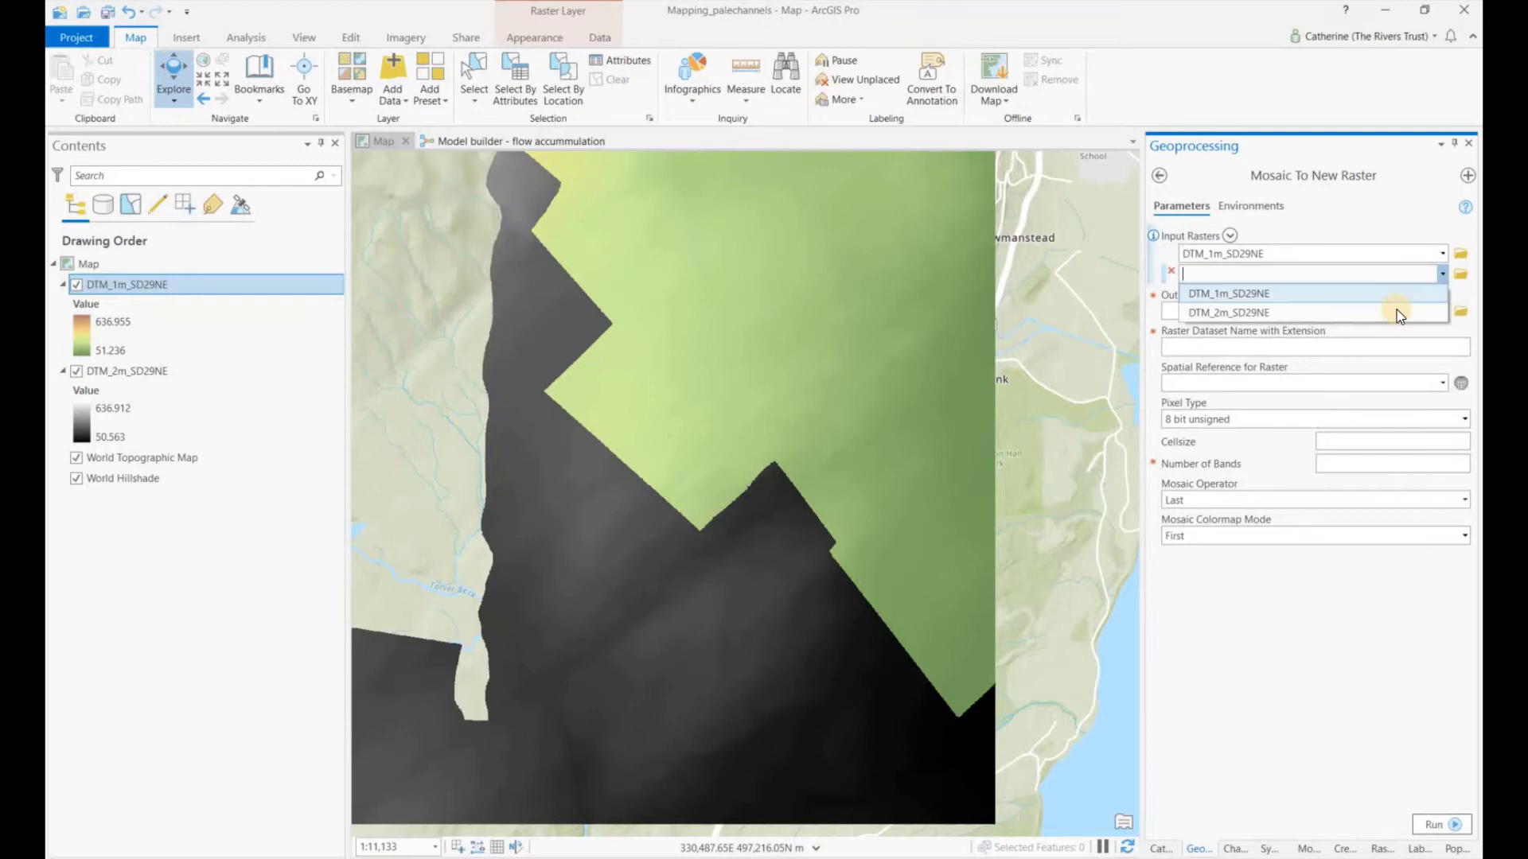
left_click(1398, 307)
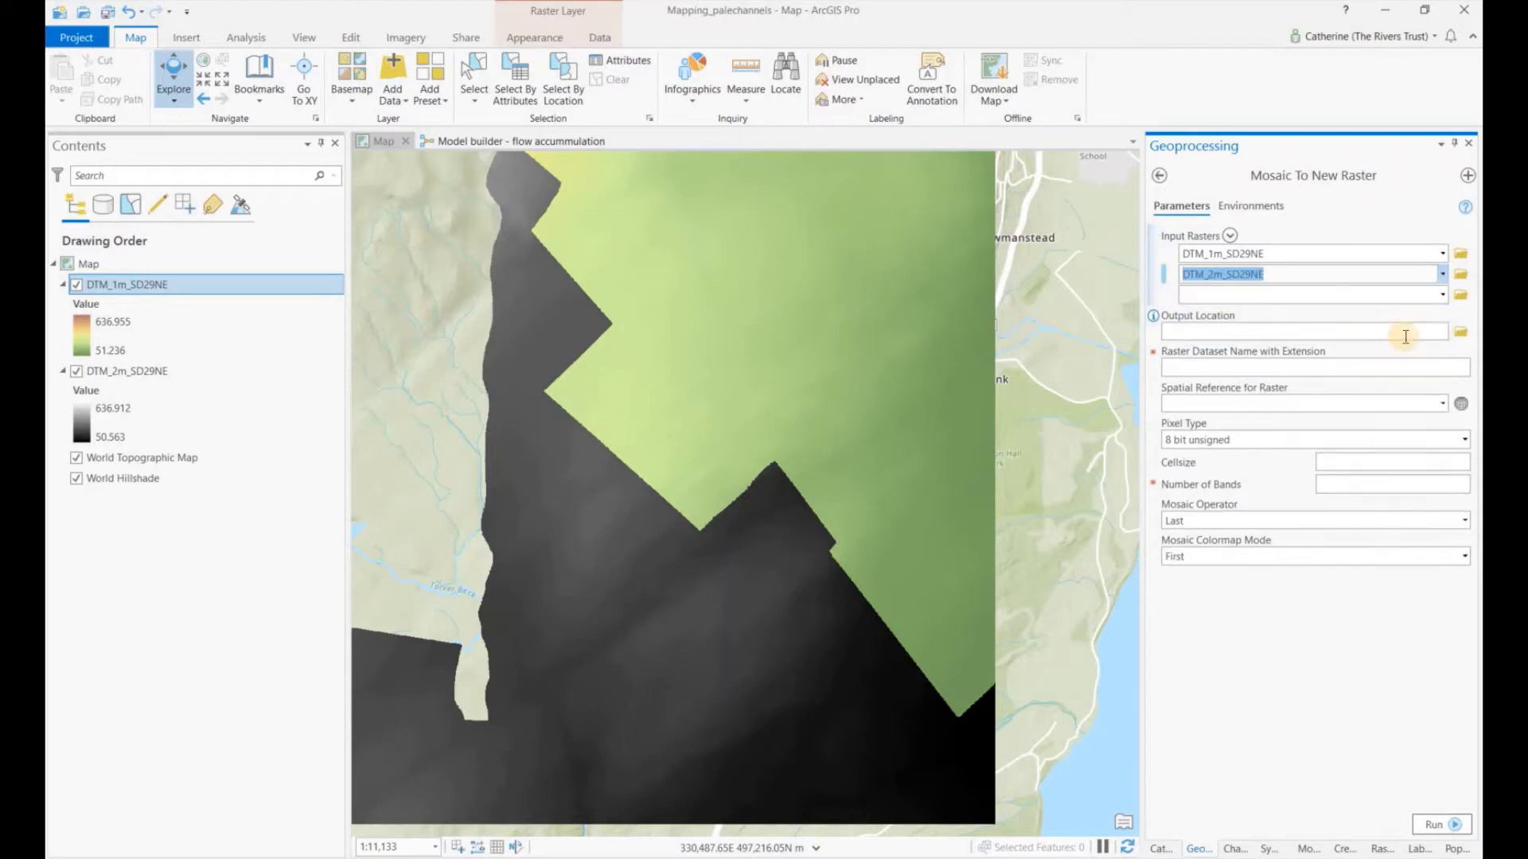
- Save the output as DTM_2m_1m_merged_SD29NE in Mapping paleochannels.gdb
left_click(1455, 333)
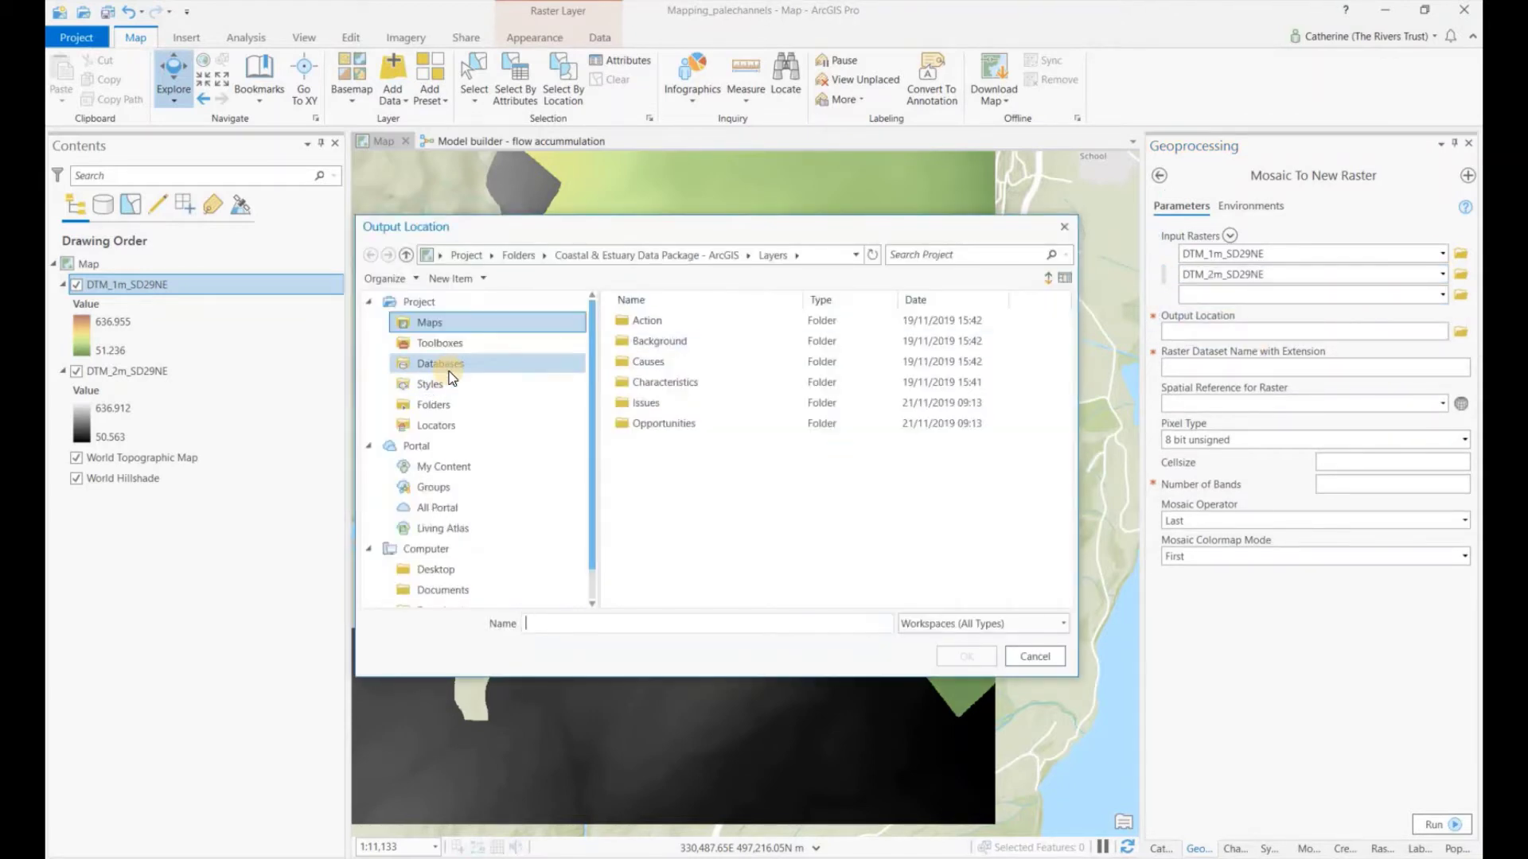
left_click(440, 364)
left_click(692, 320)
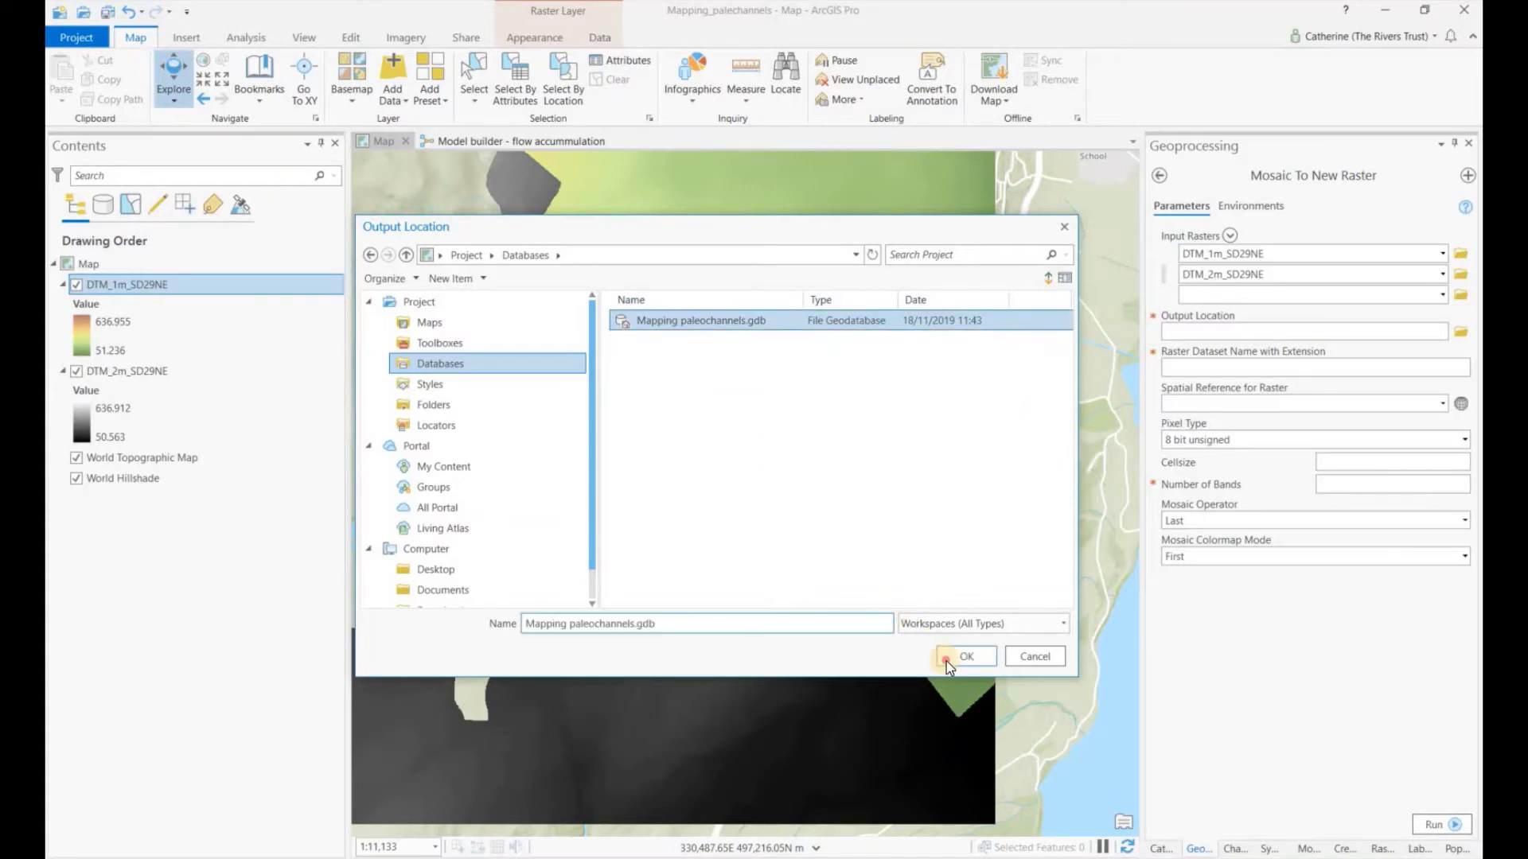
left_click(964, 657)
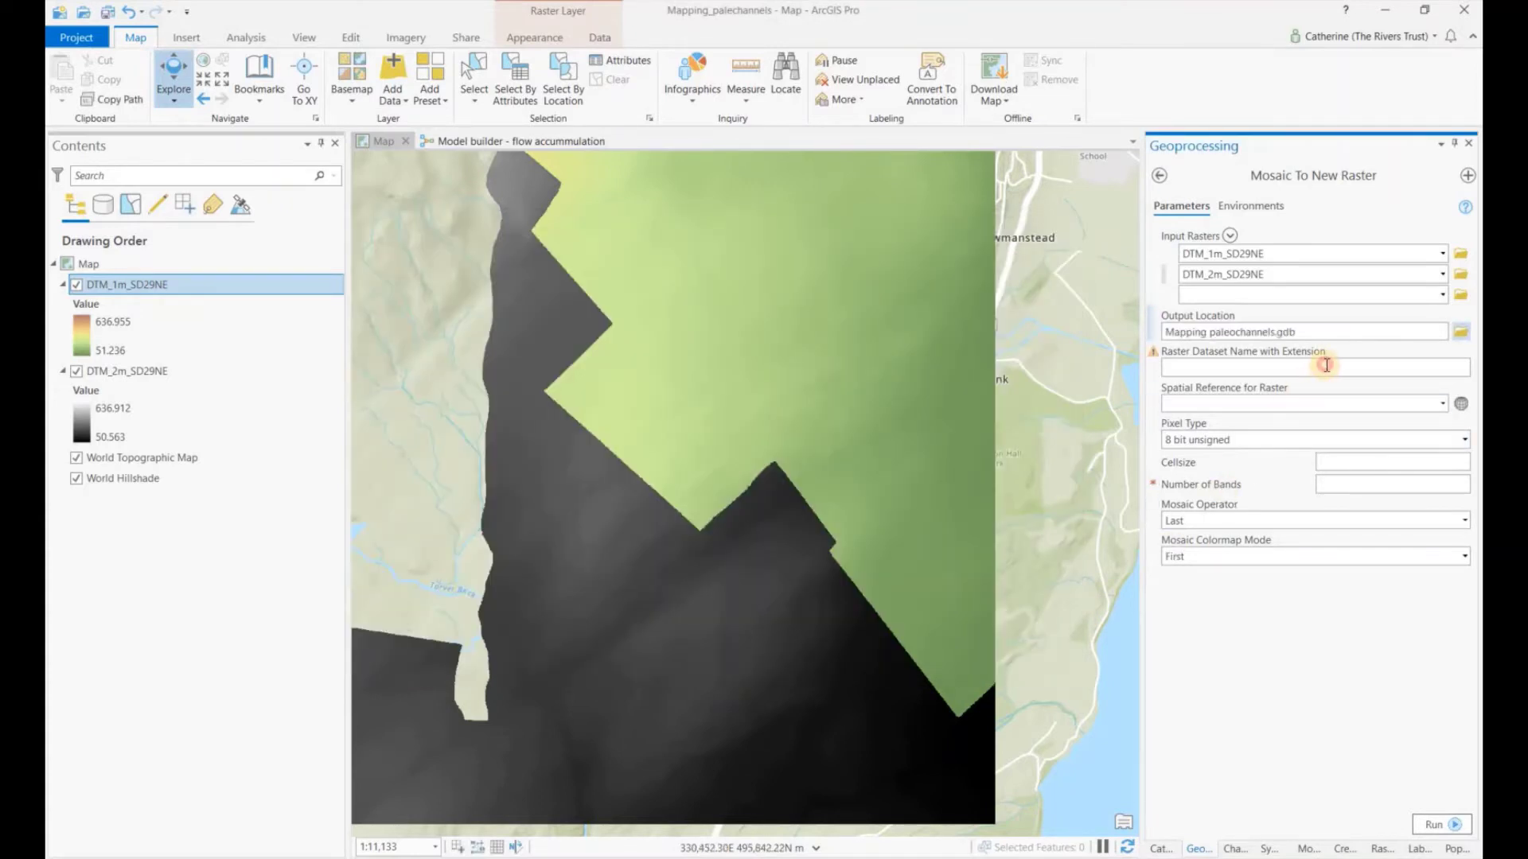
left_click(1326, 365)
type("DTM_2m_1m_merged_SD29NE")
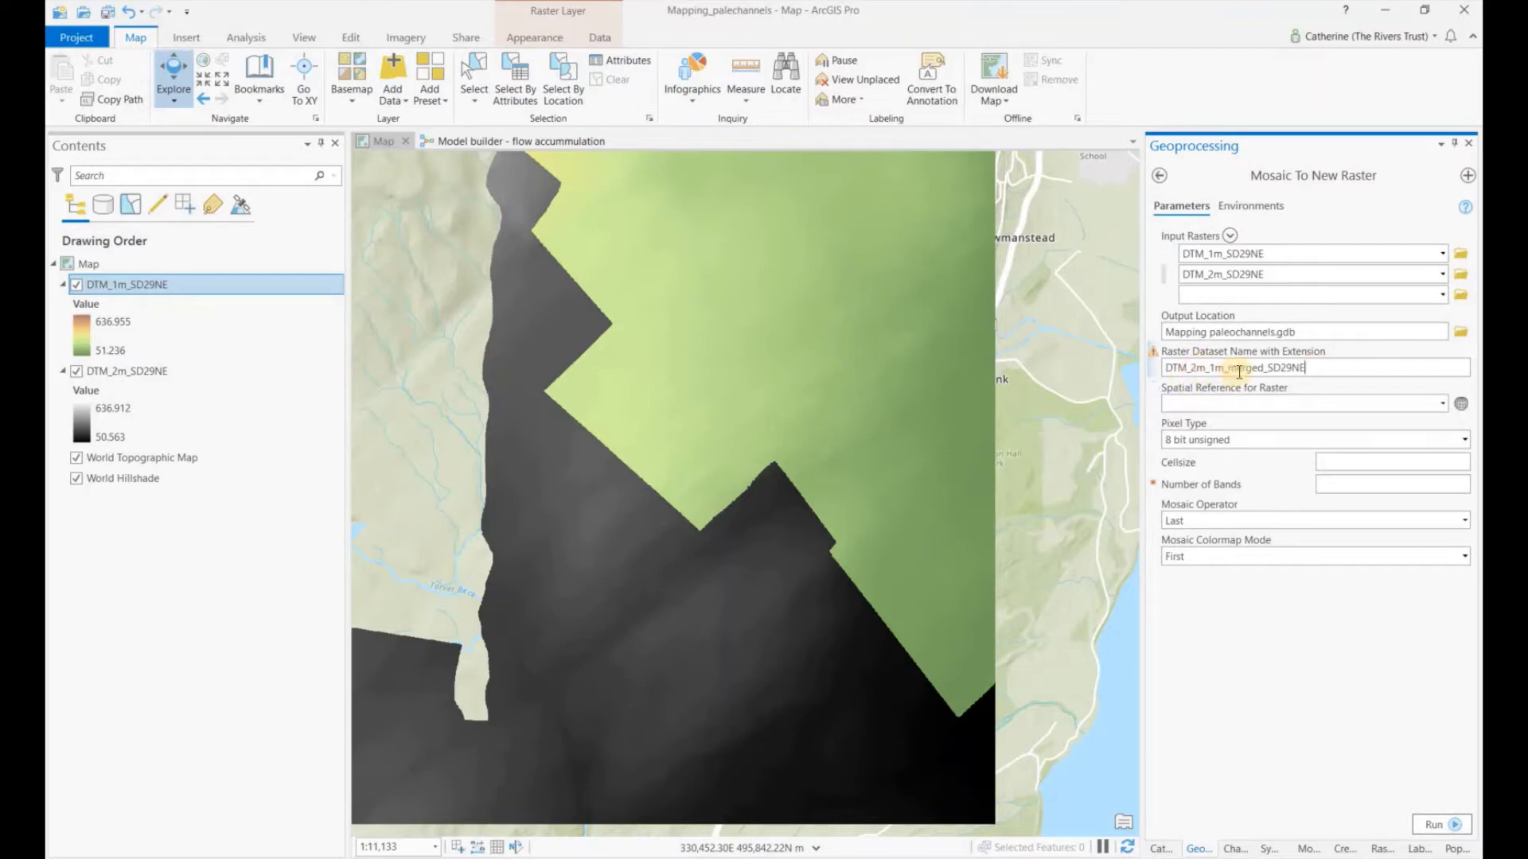
left_click(971, 411)
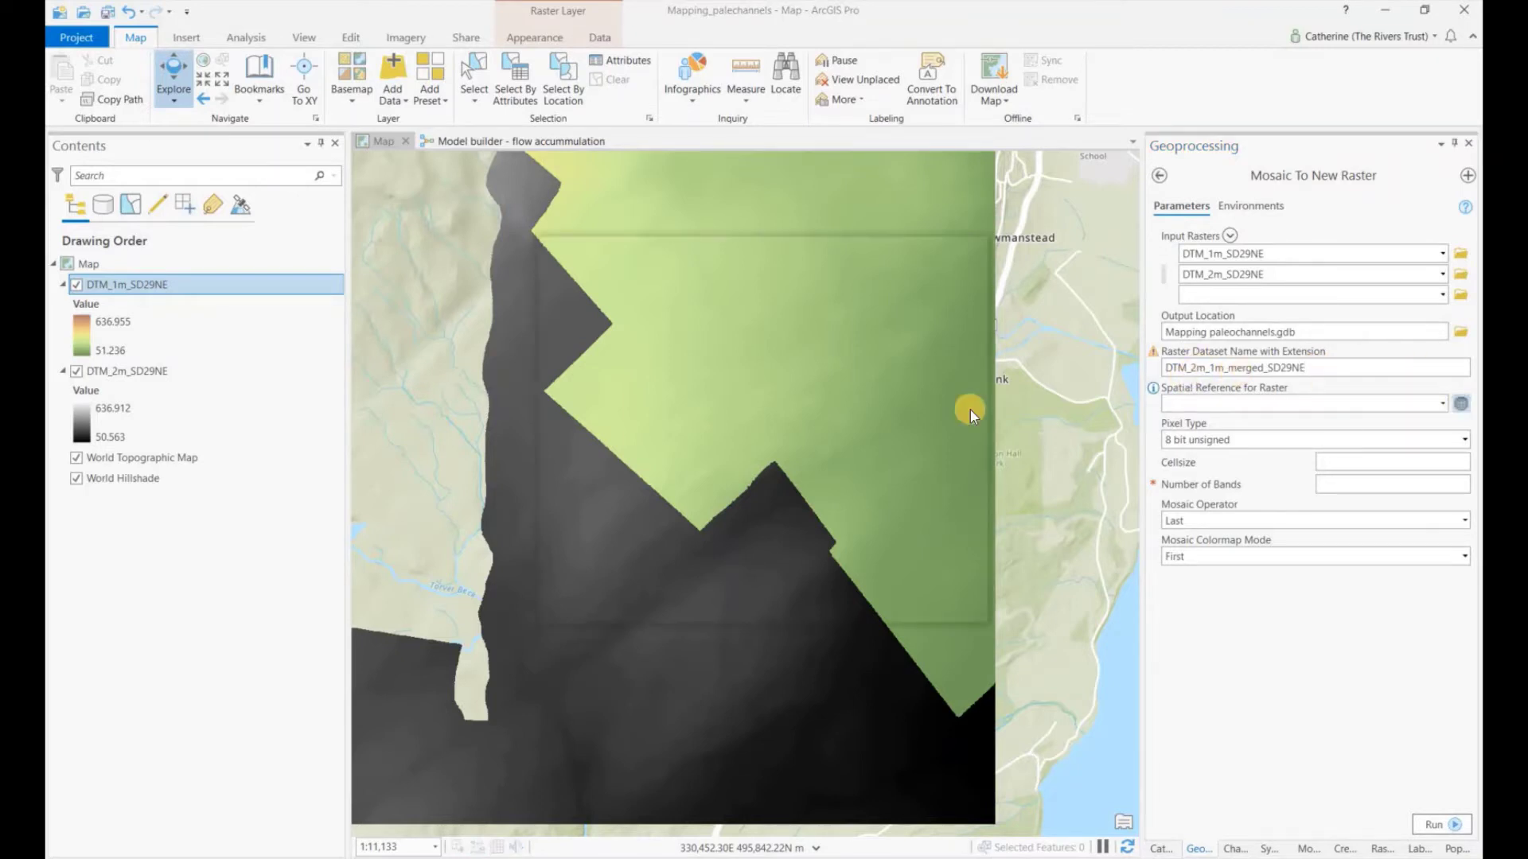
- Set the output spatial reference to British National Grid
left_click(560, 439)
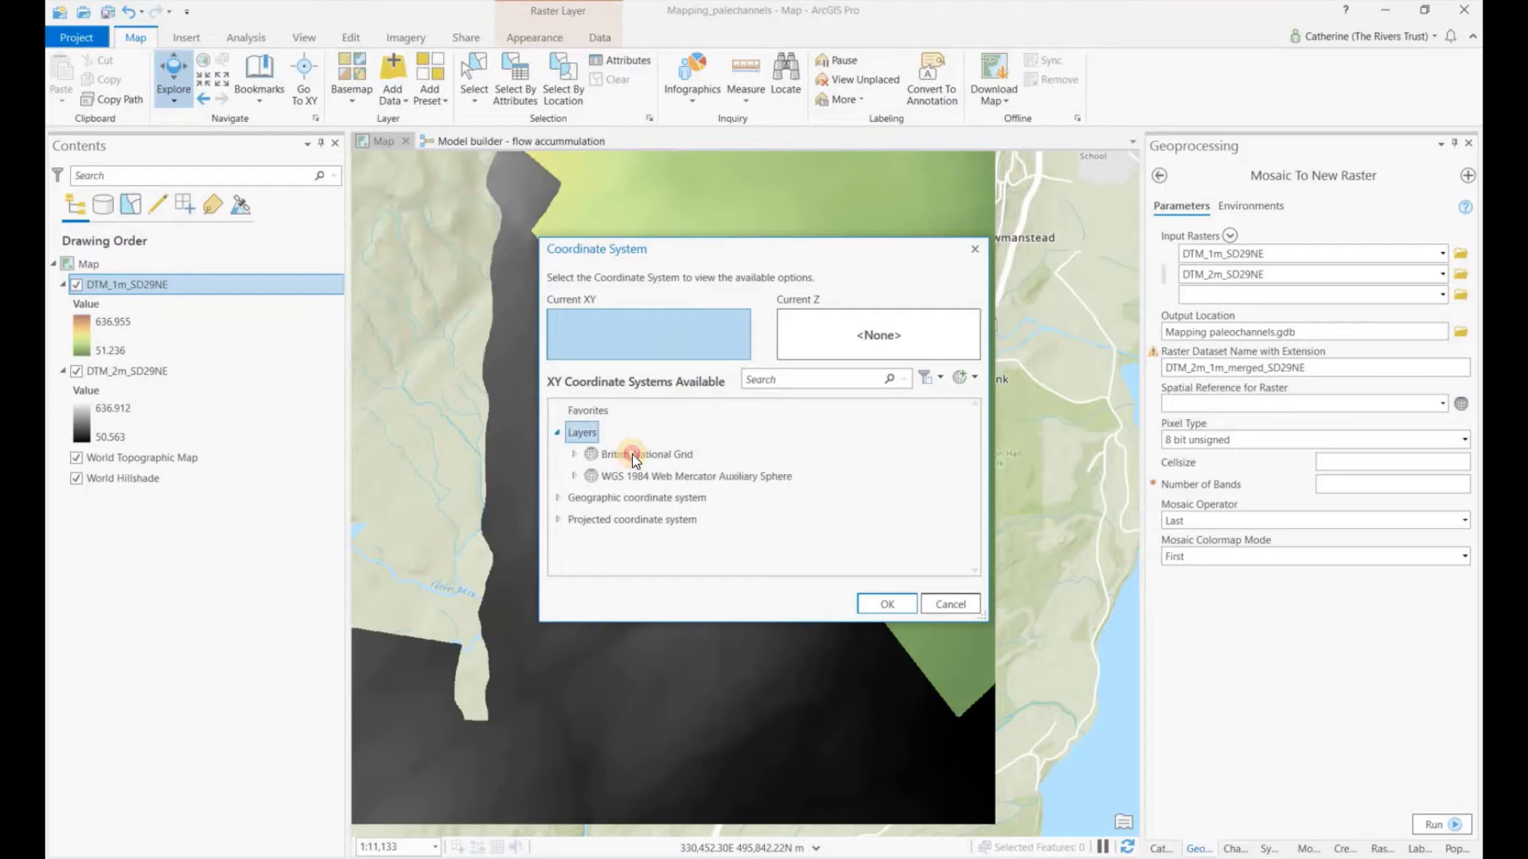
left_click(622, 458)
left_click(869, 602)
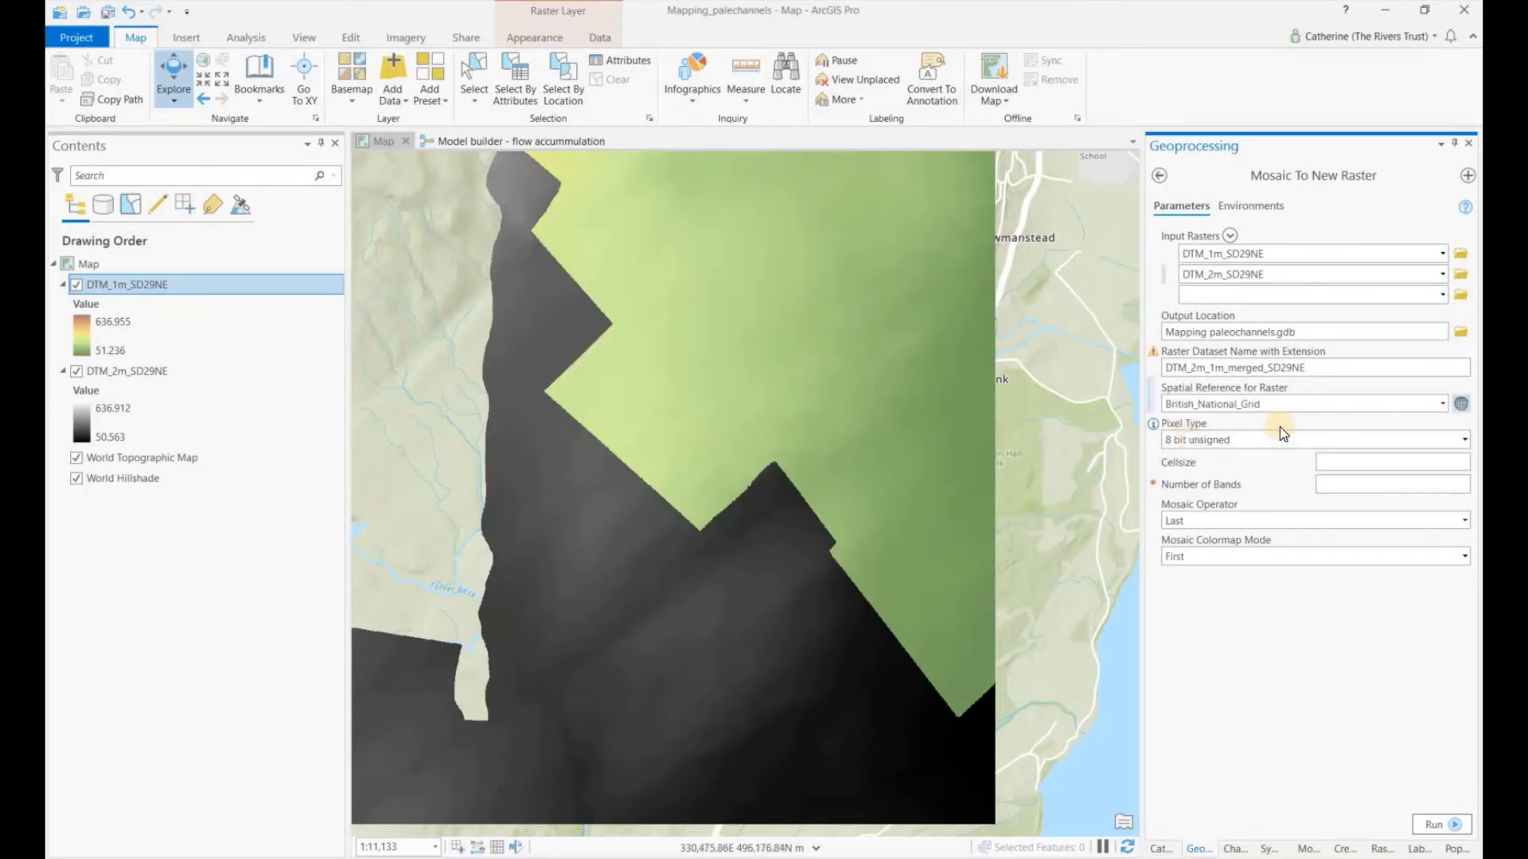
- Make the output pixel type 64 bit
left_click(1466, 440)
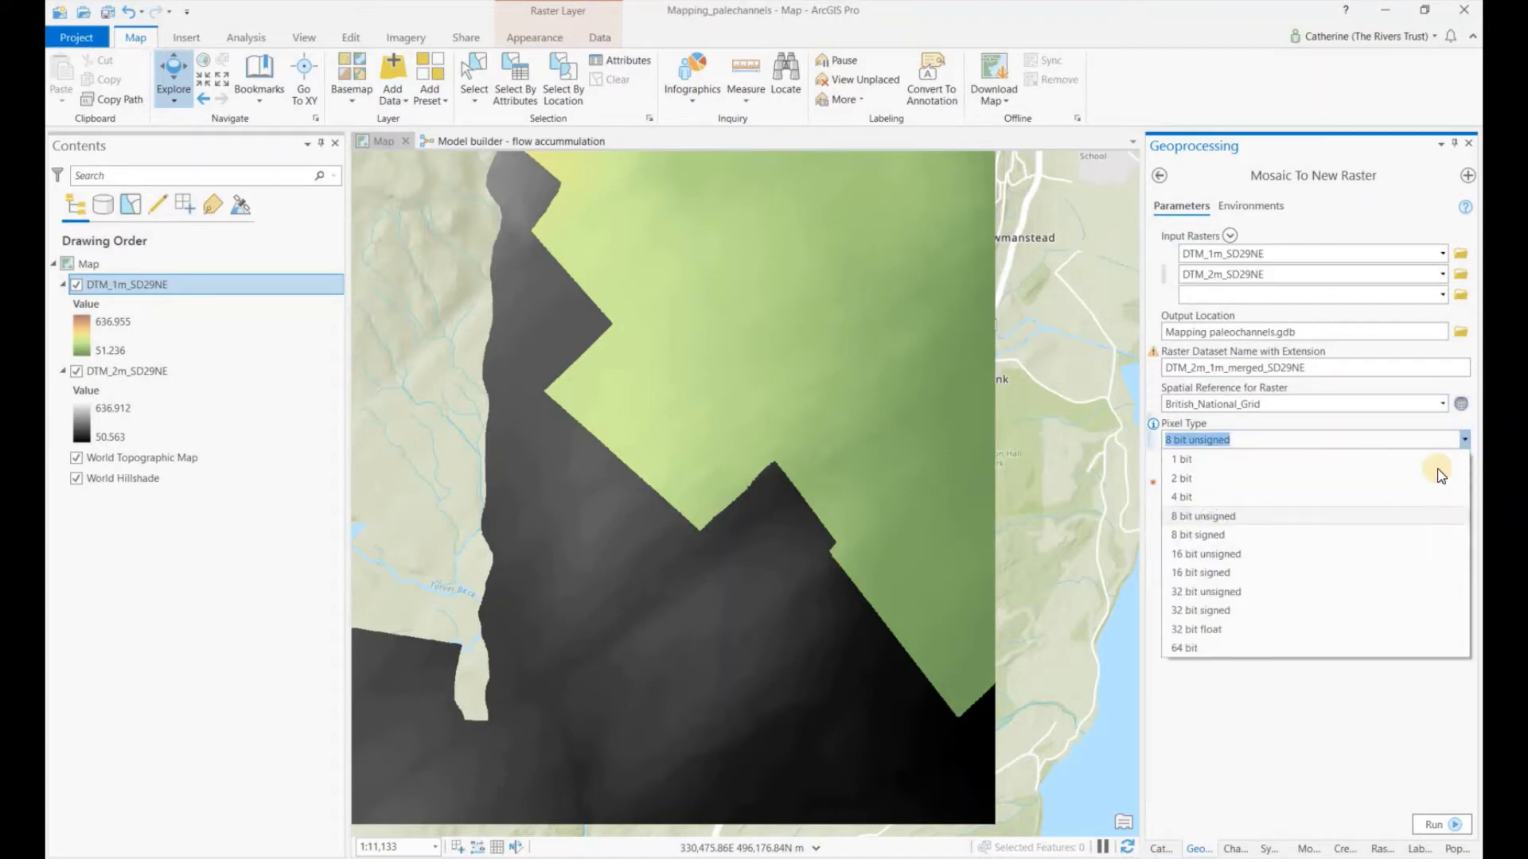
left_click(1232, 646)
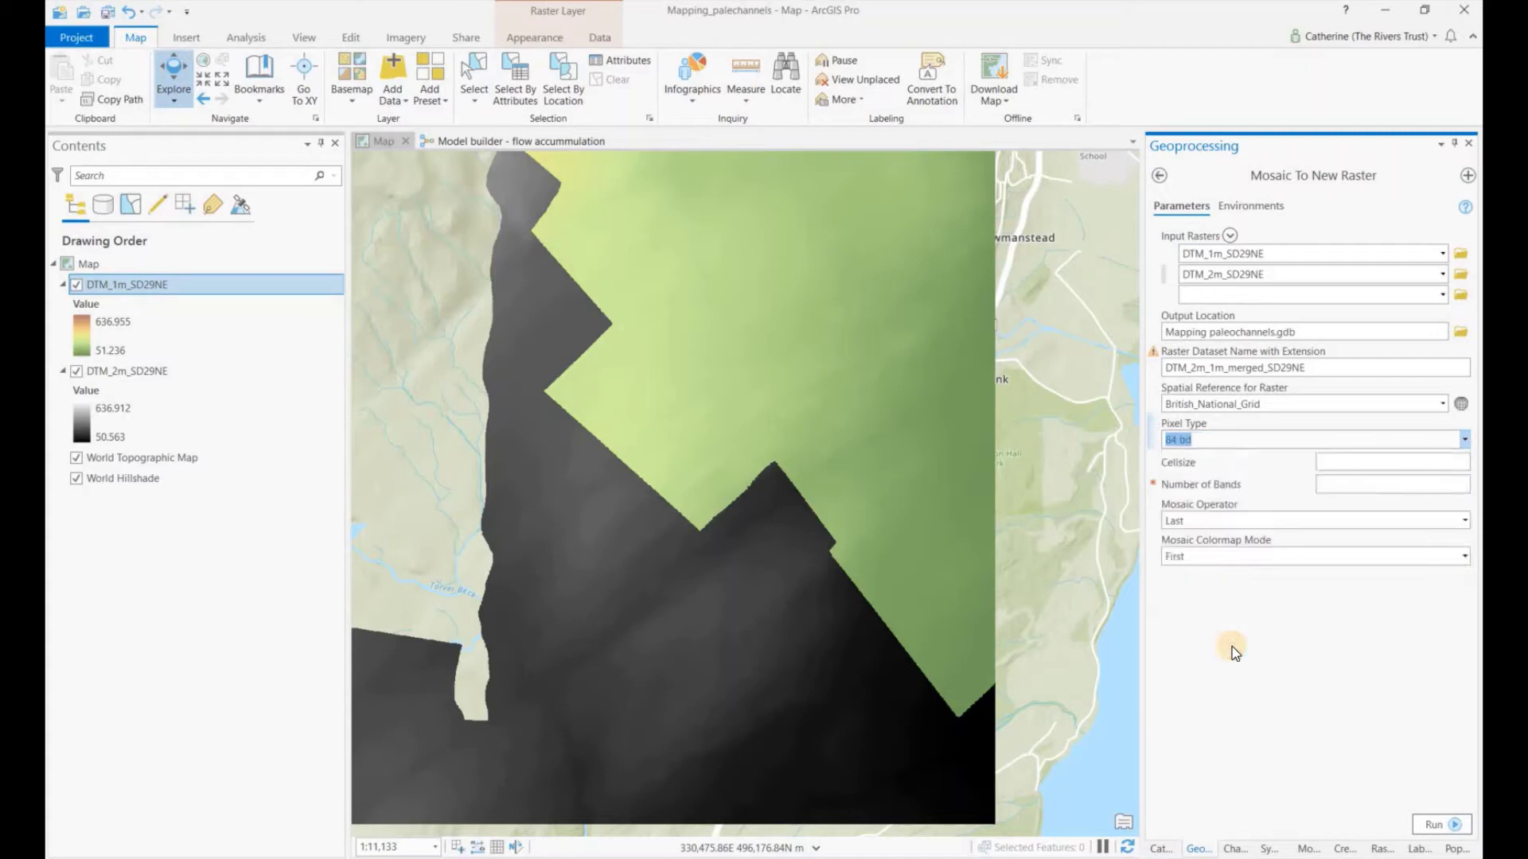
left_click(1373, 466)
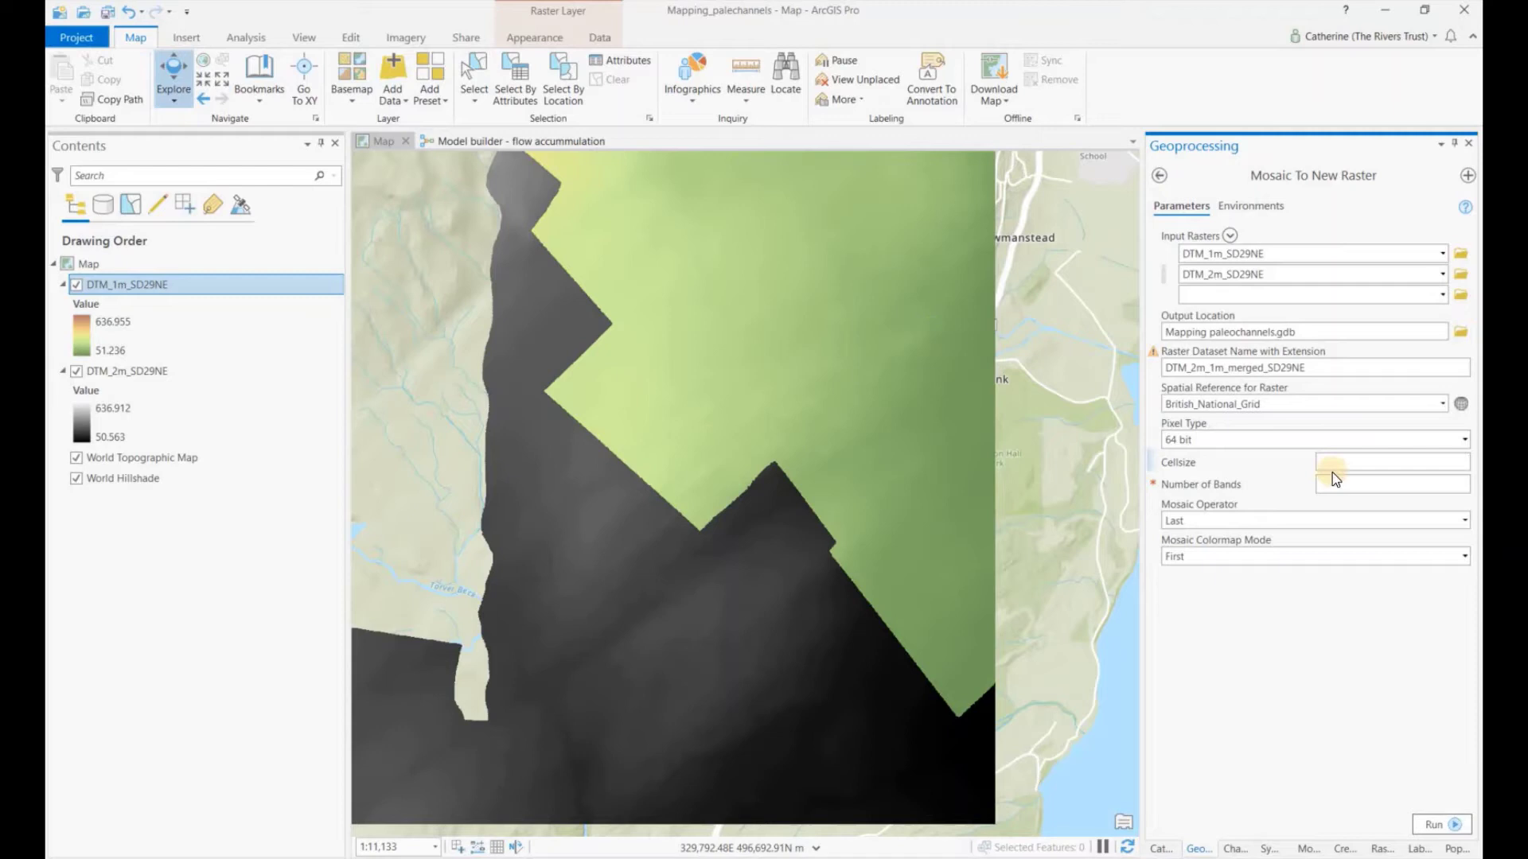
- Set the output cell size to 1 and the number of bands to 1
type("1")
left_click(1418, 487)
type("1")
- Recheck the 1 m DTM's coverage, then set the Mosaic Operator to First
mouse_move(1154, 507)
left_click(76, 285)
left_click(77, 285)
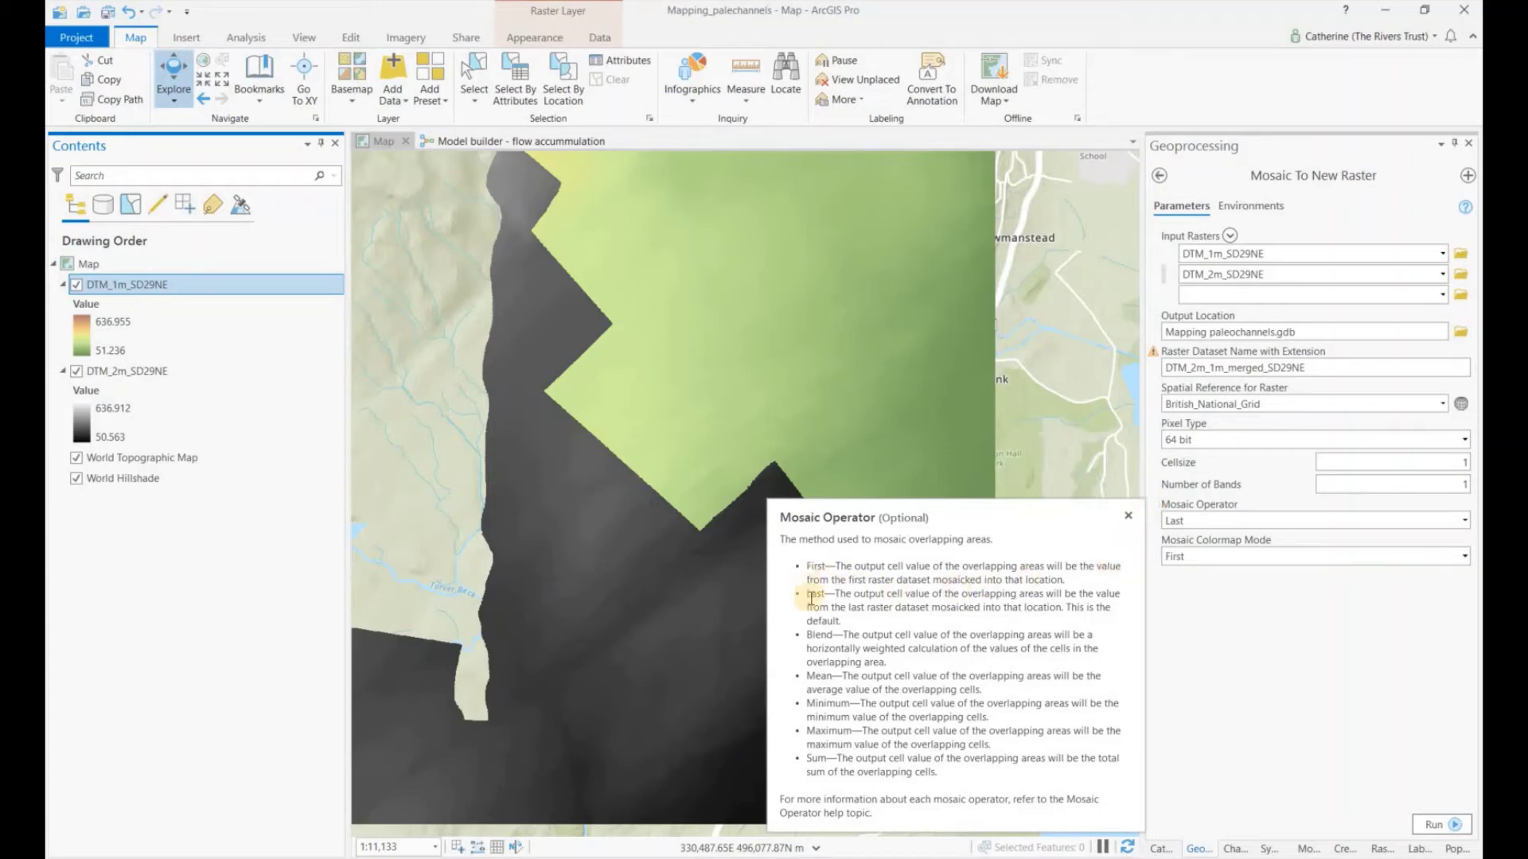
left_click(1463, 521)
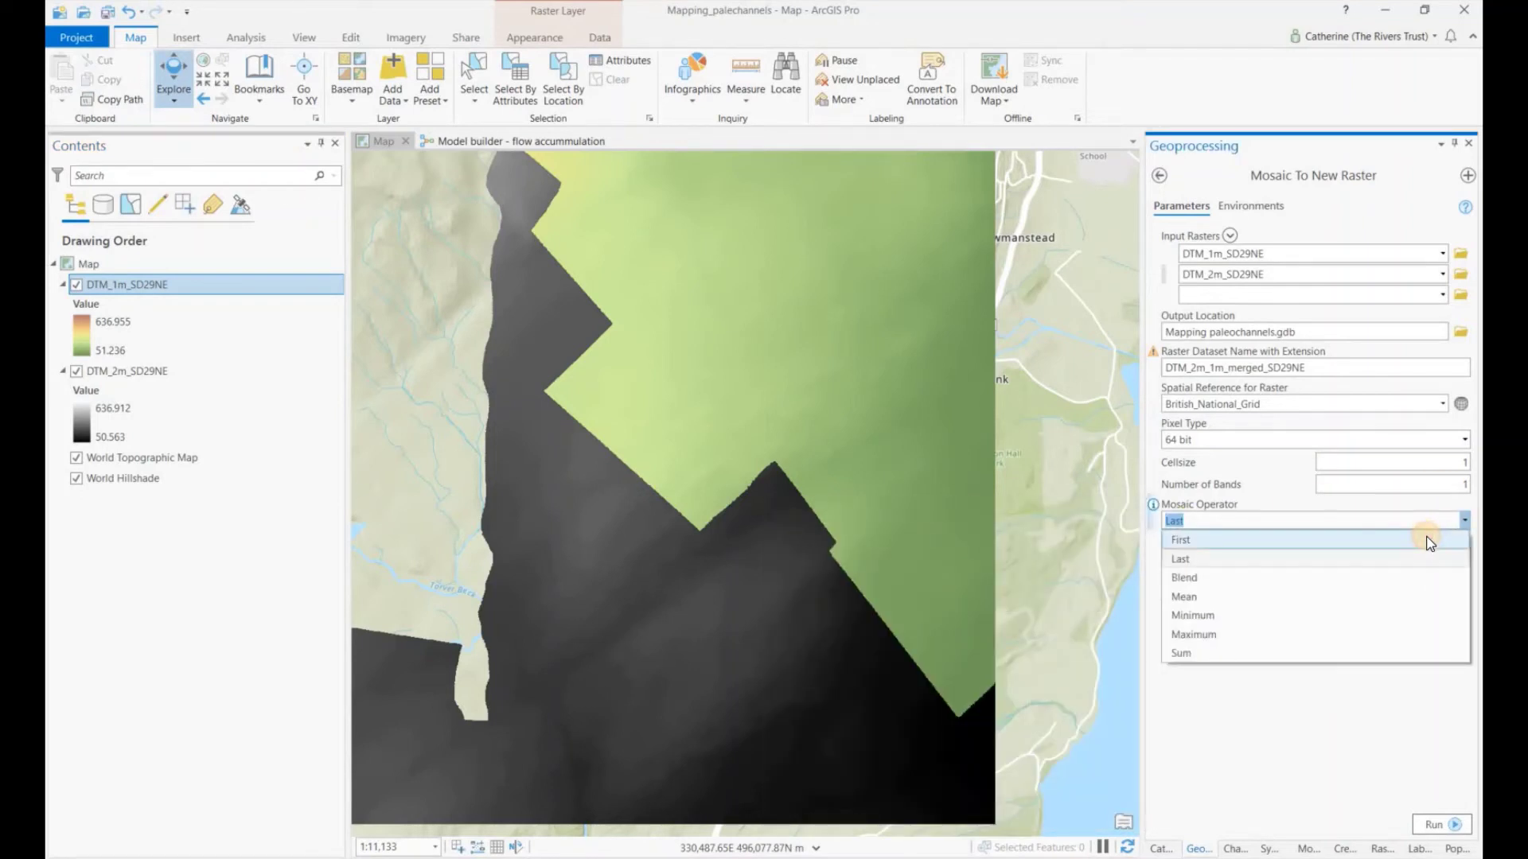
left_click(1430, 541)
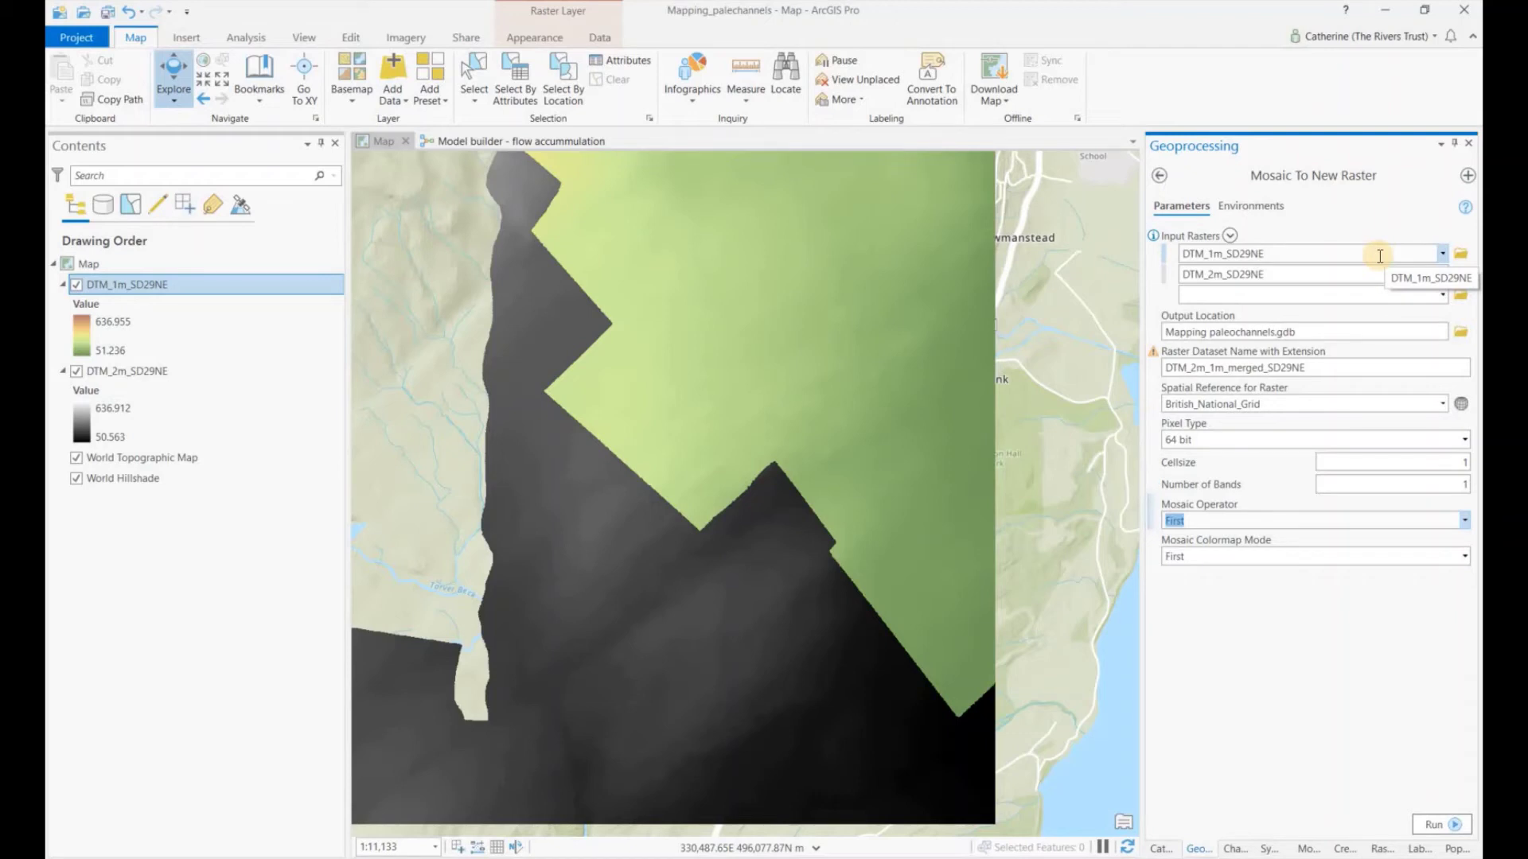
- Set the tool's Extent environment to Union of Inputs
left_click(1267, 210)
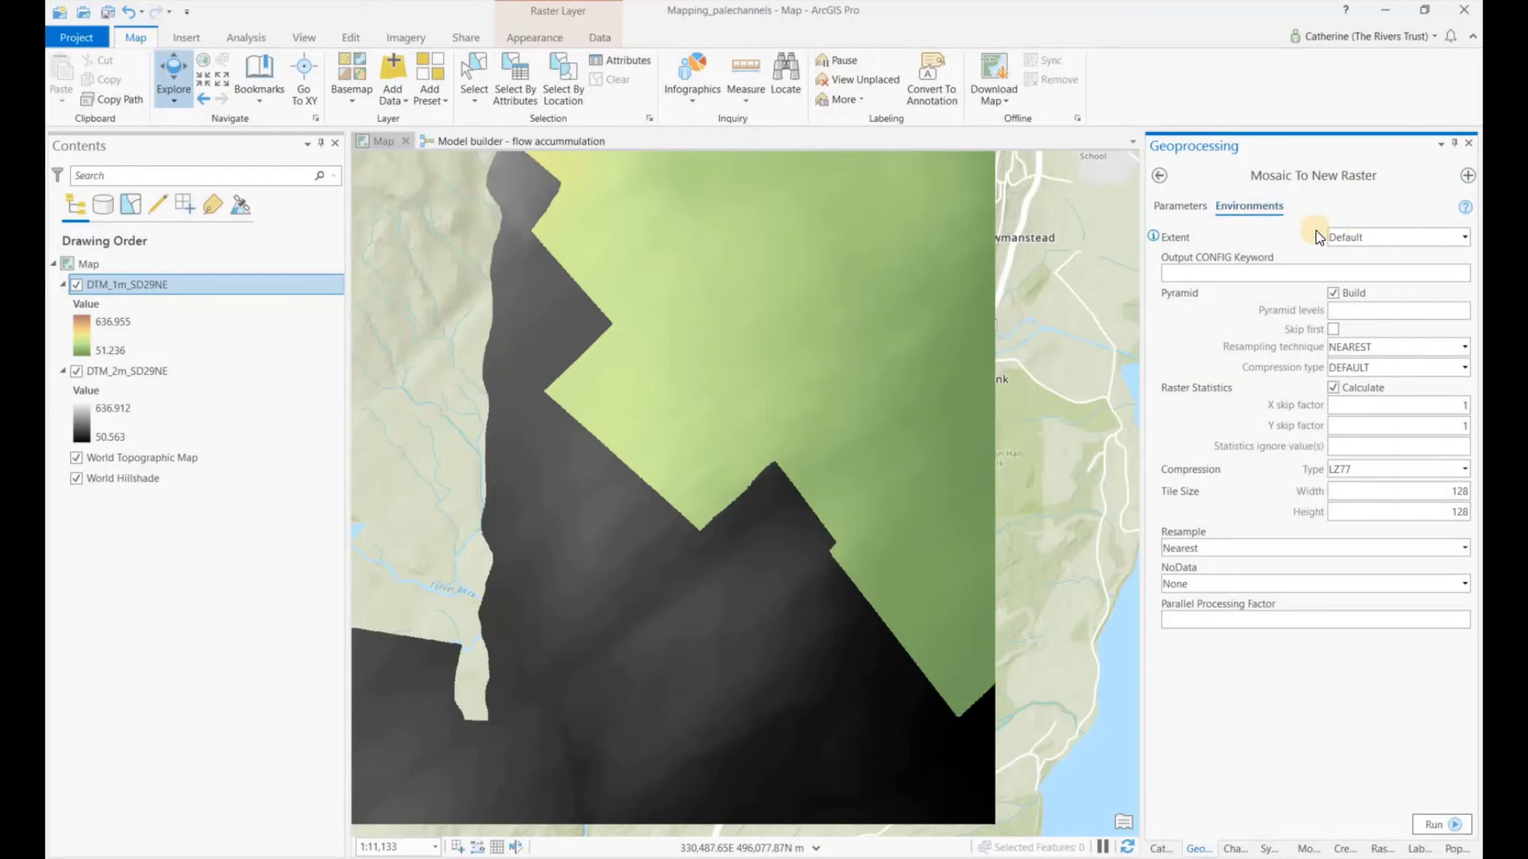
mouse_move(1154, 237)
left_click(1464, 237)
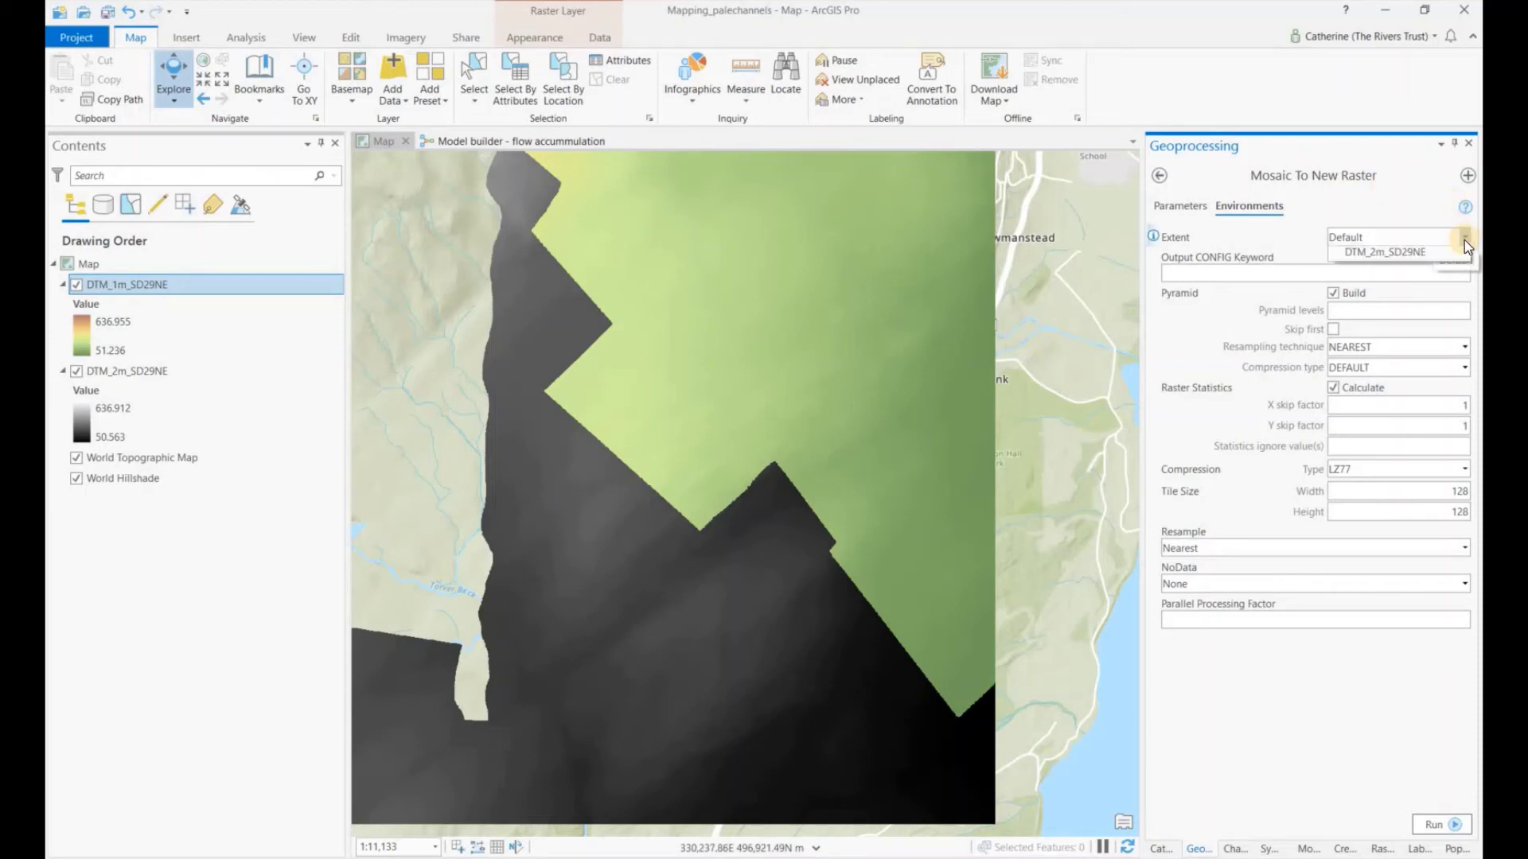
left_click(1430, 272)
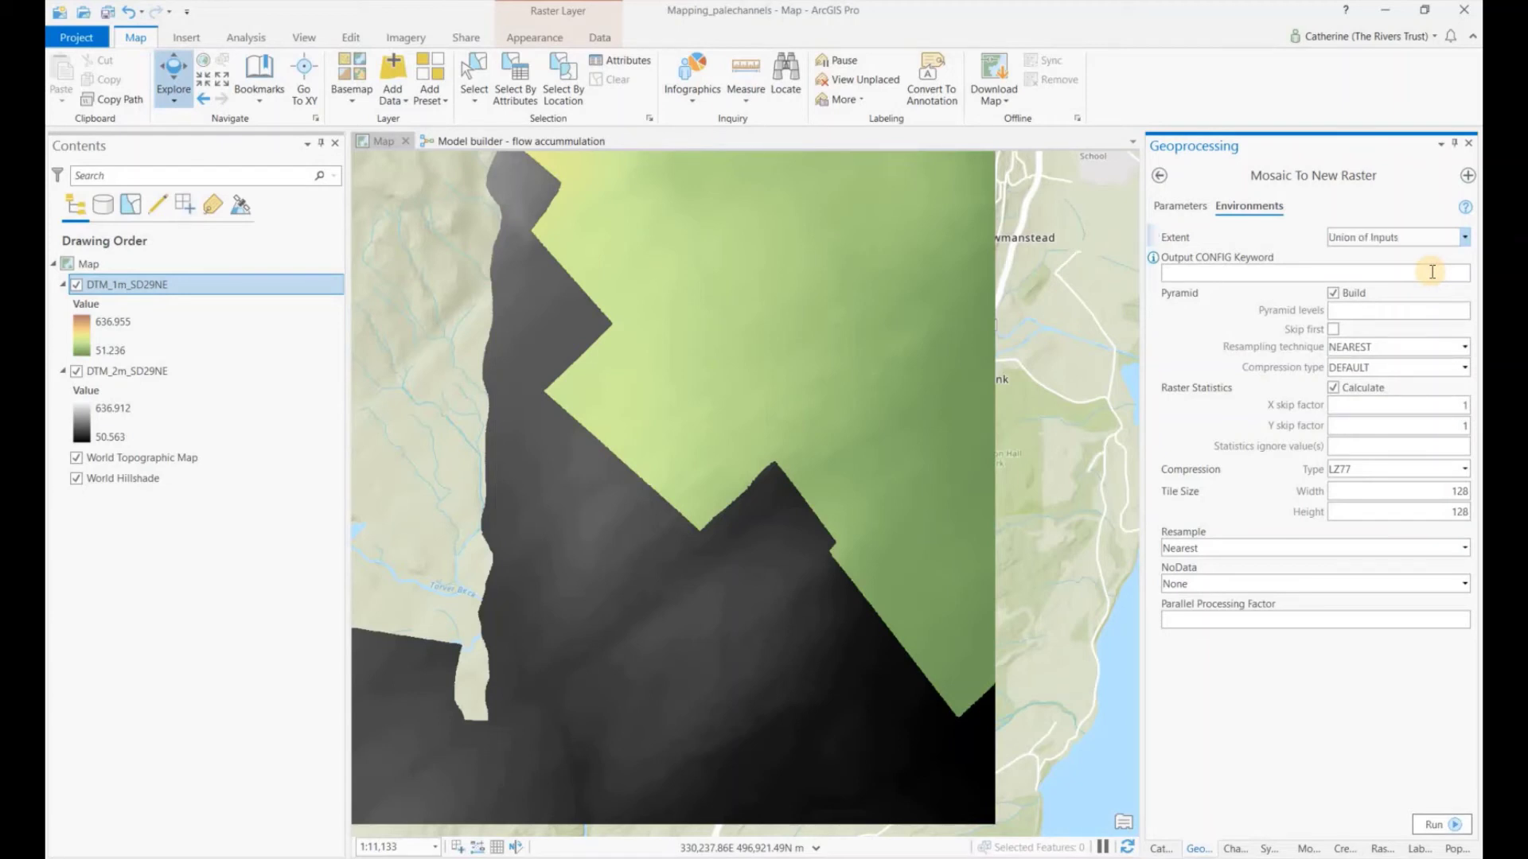
- Set Resample to Bilinear and the Pyramid resampling technique to BILINEAR
mouse_move(1153, 533)
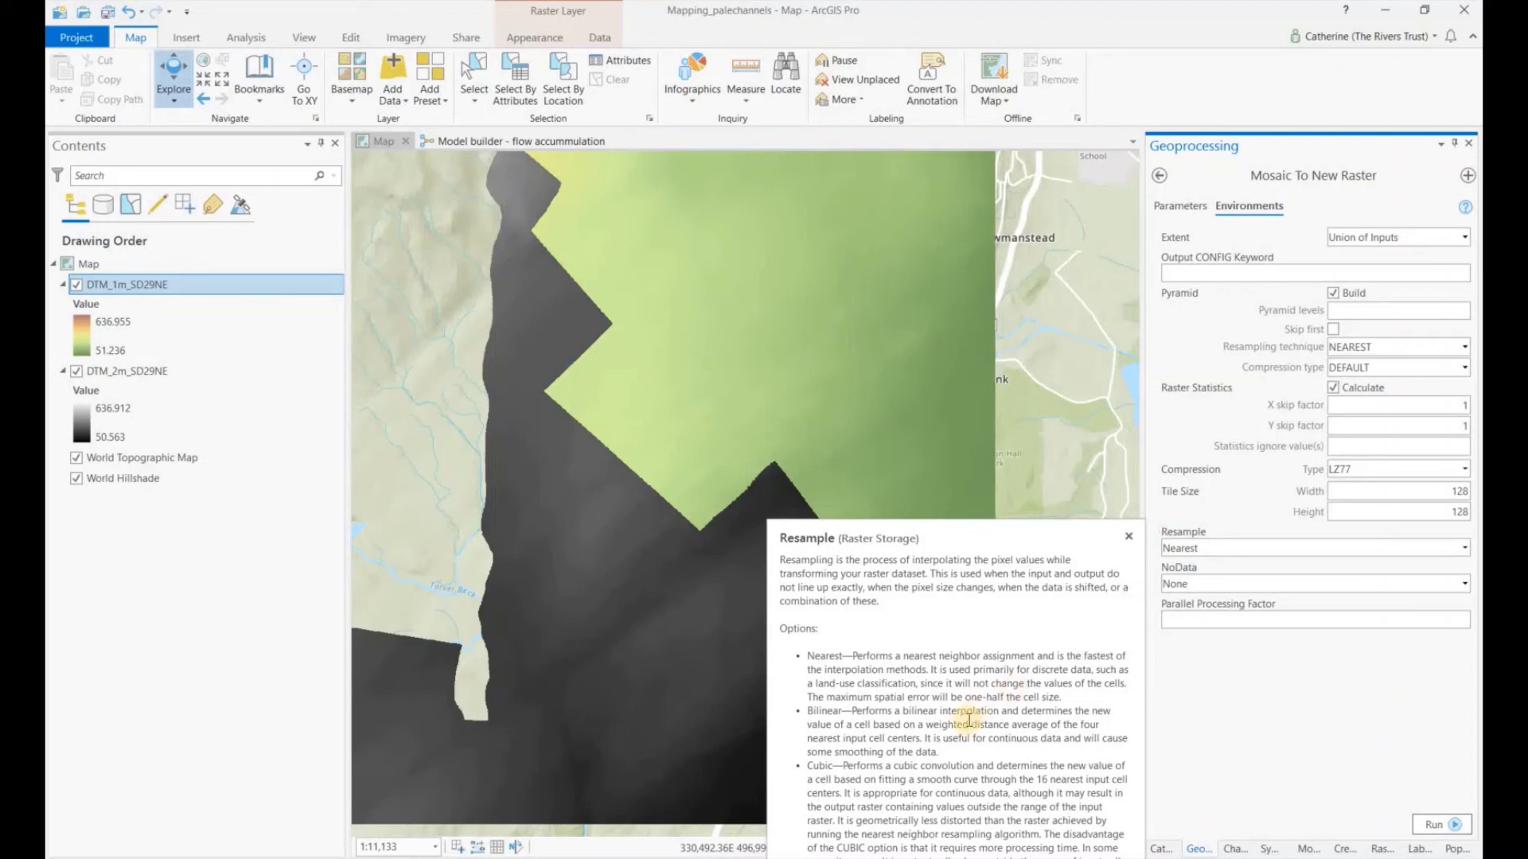
left_click(1466, 551)
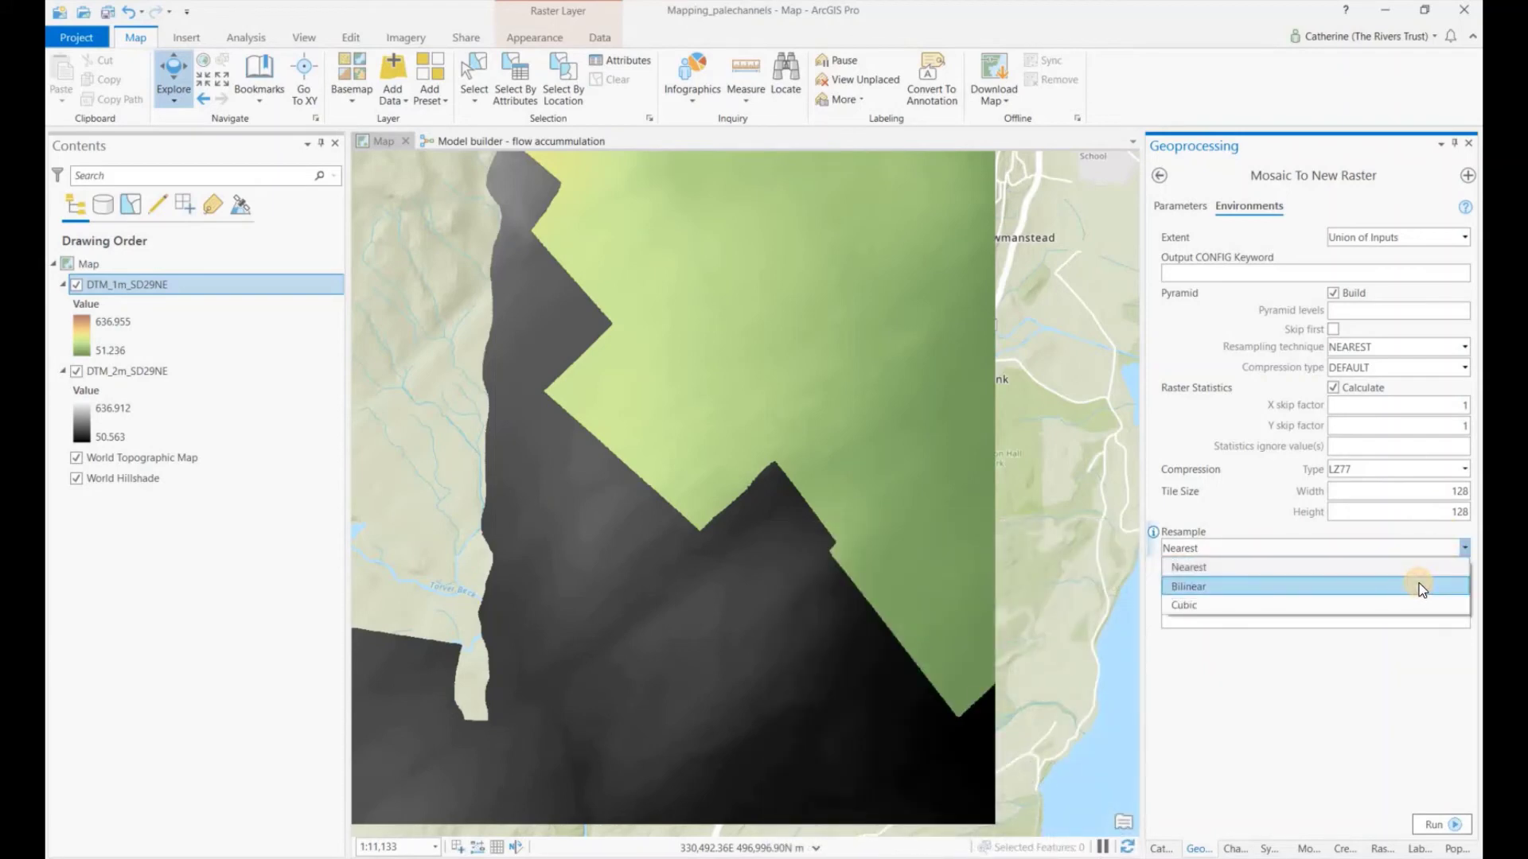
left_click(1422, 589)
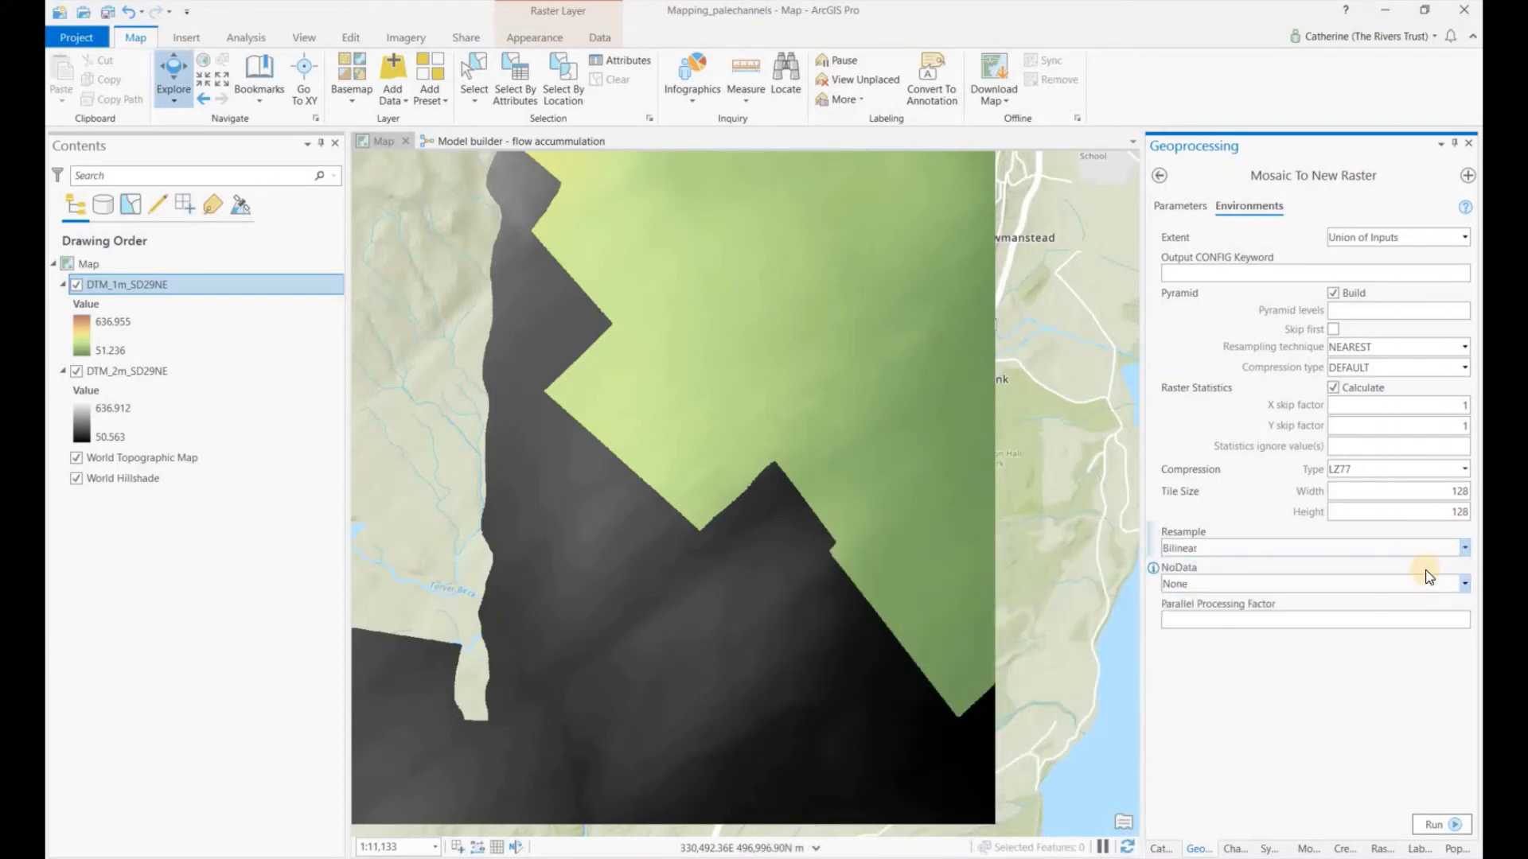
left_click(1464, 347)
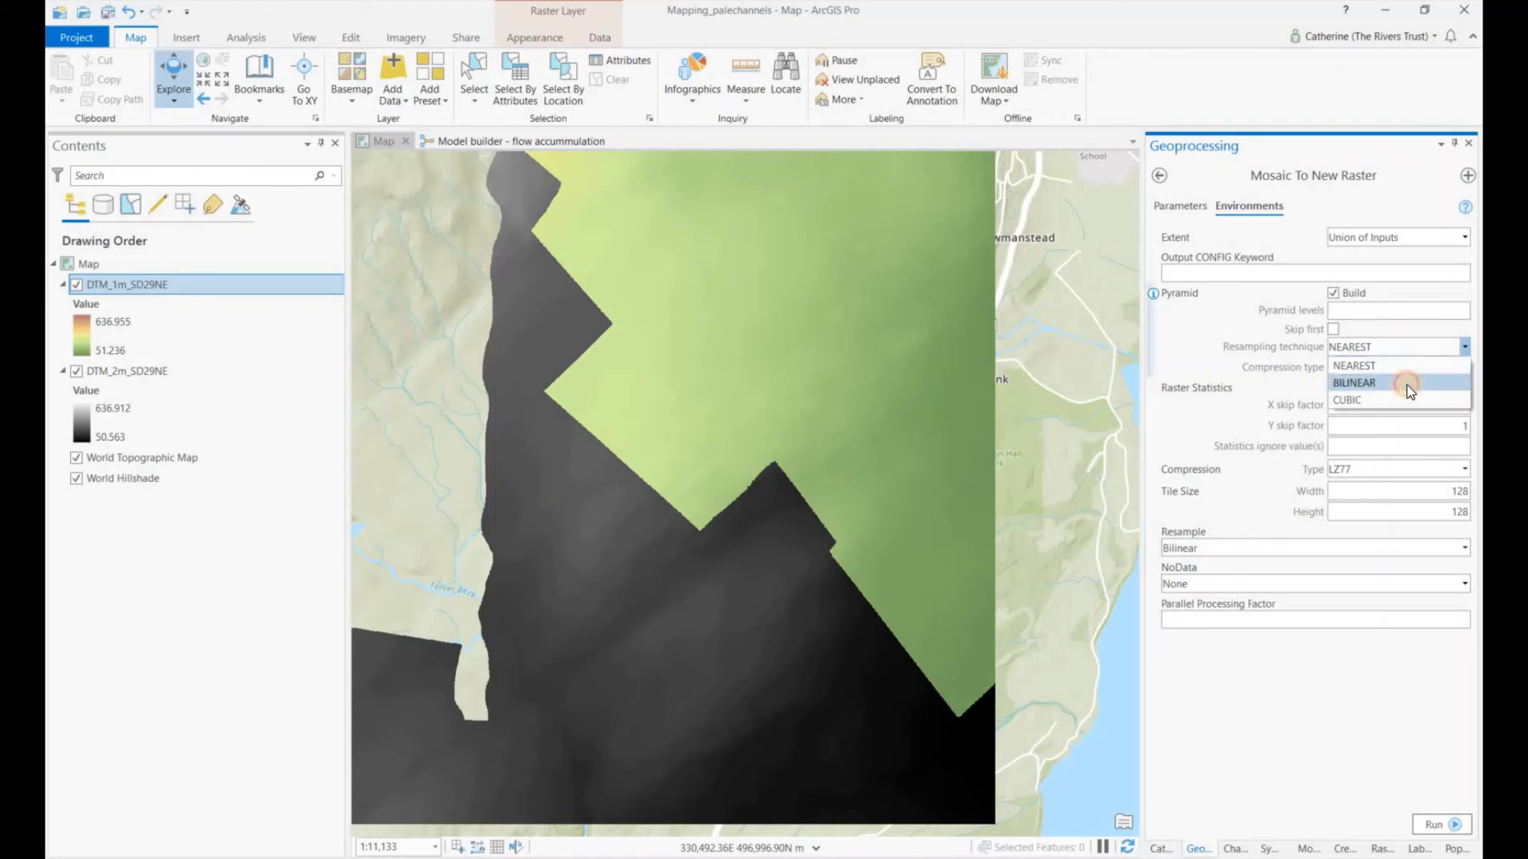
left_click(1398, 381)
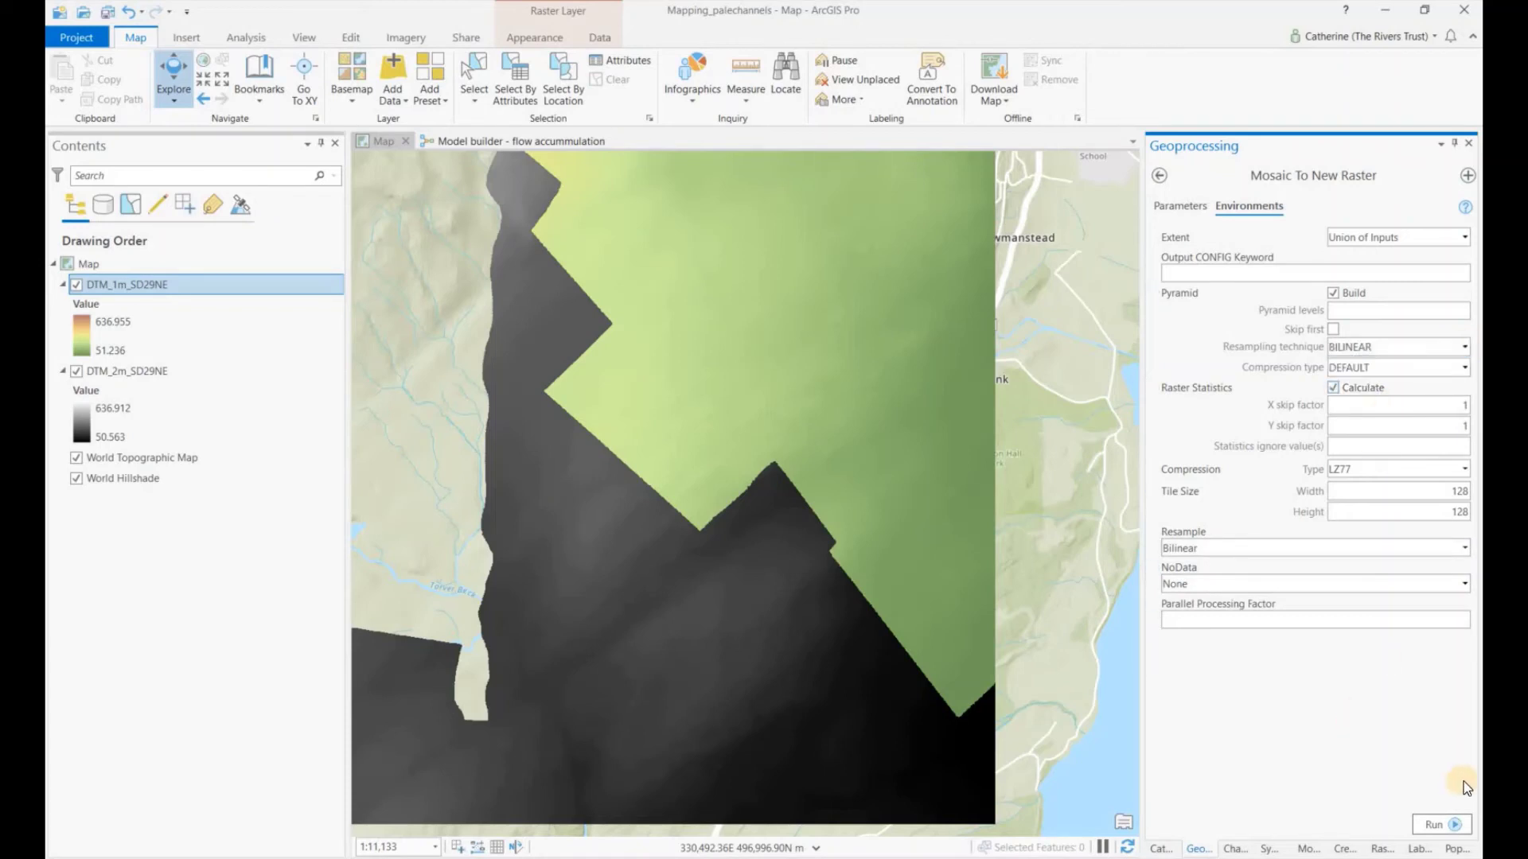
- Run Mosaic To New Raster to produce DTM_2m_1m_mergedSD29NE on the map
left_click(1440, 823)
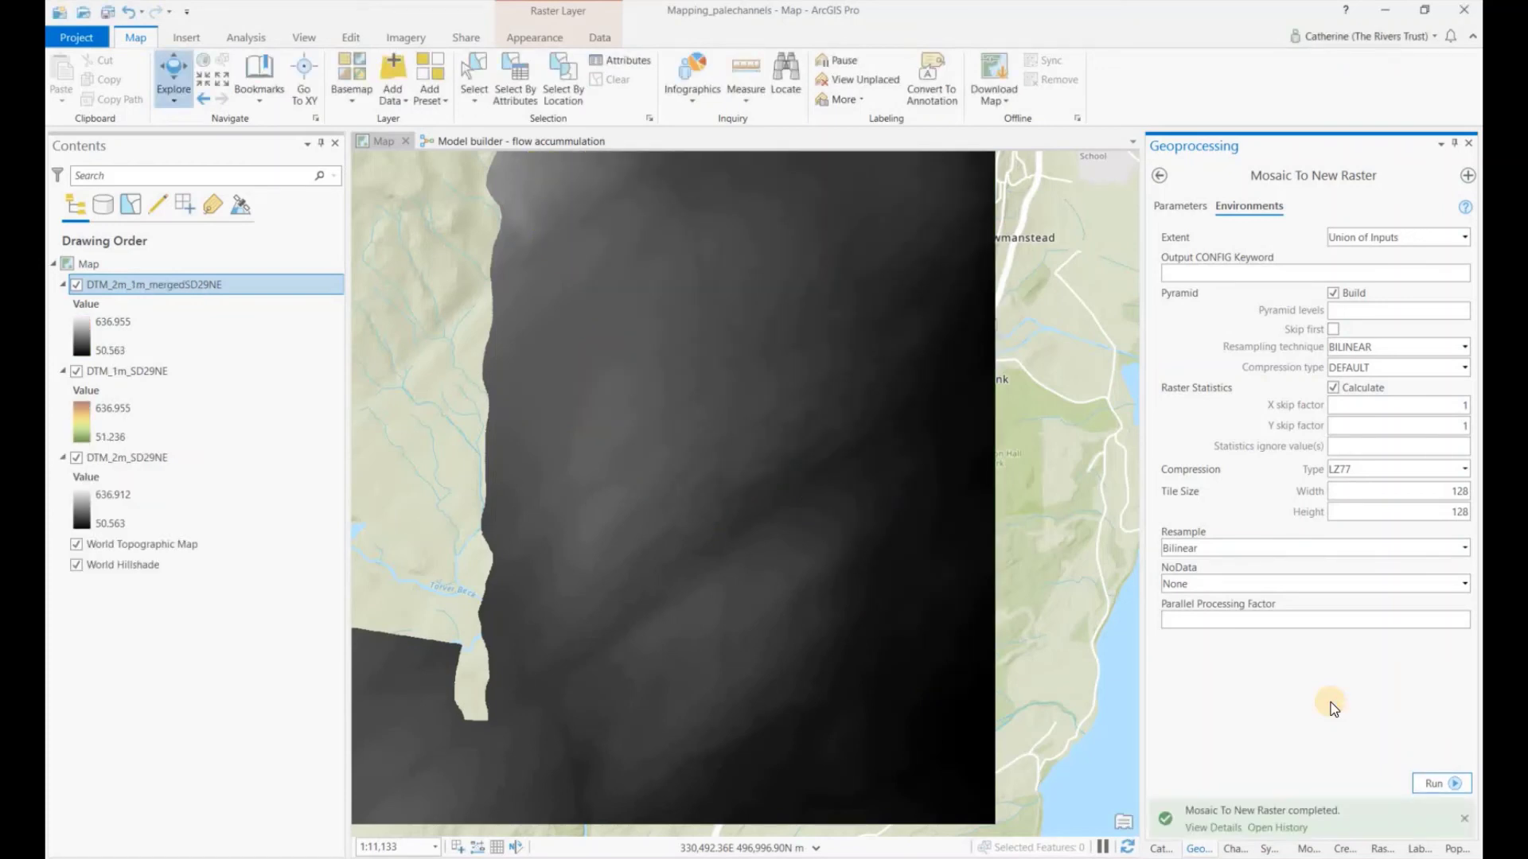
- Apply the green-yellow-brown colour ramp to the merged raster and hide both source DTMs
left_click(1268, 848)
left_click(1464, 285)
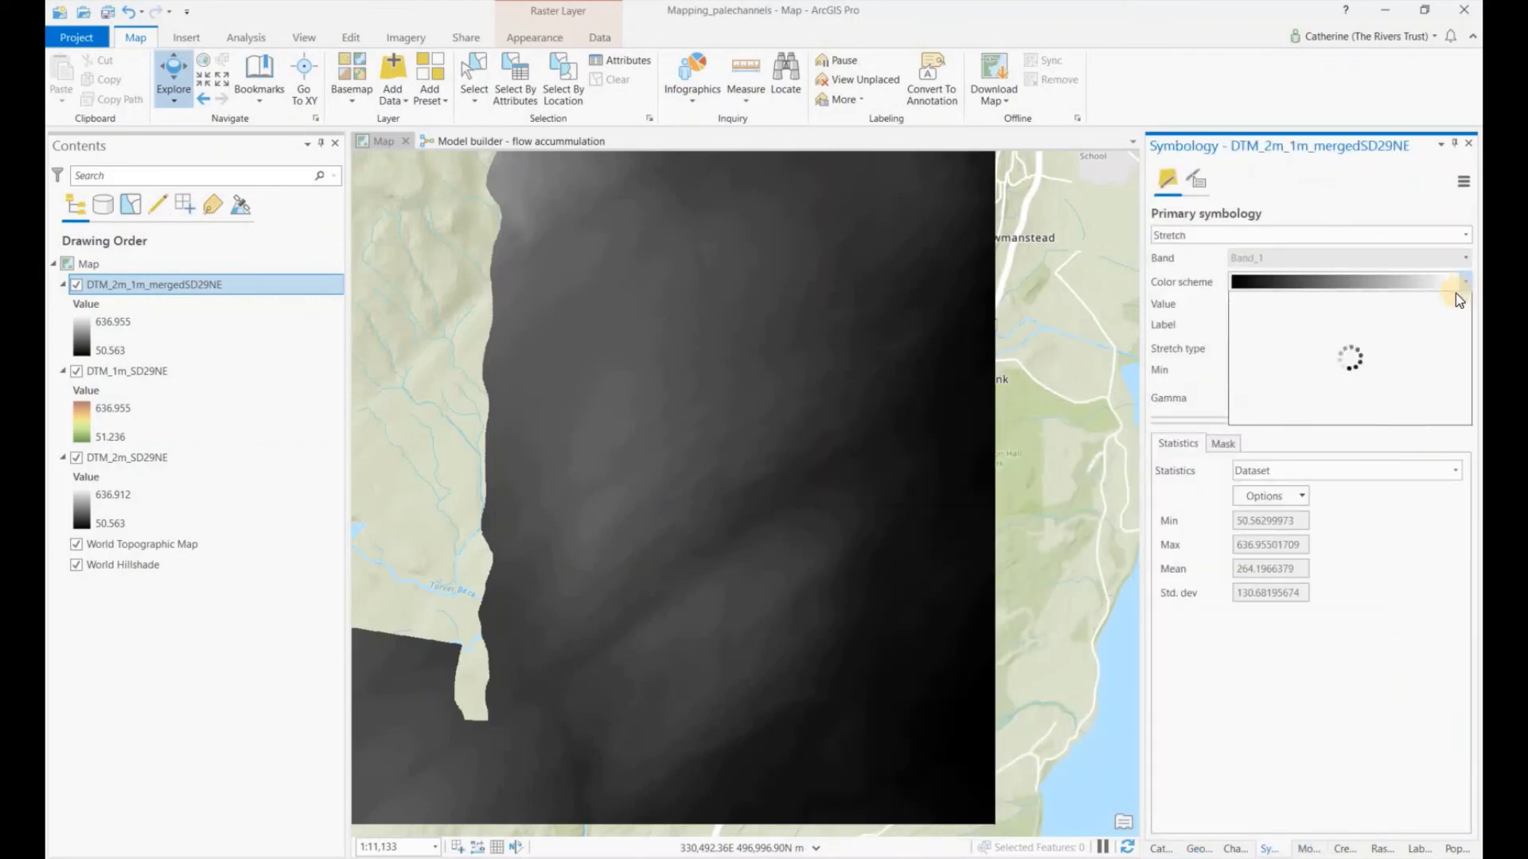
scroll(1412, 382, "down", 3)
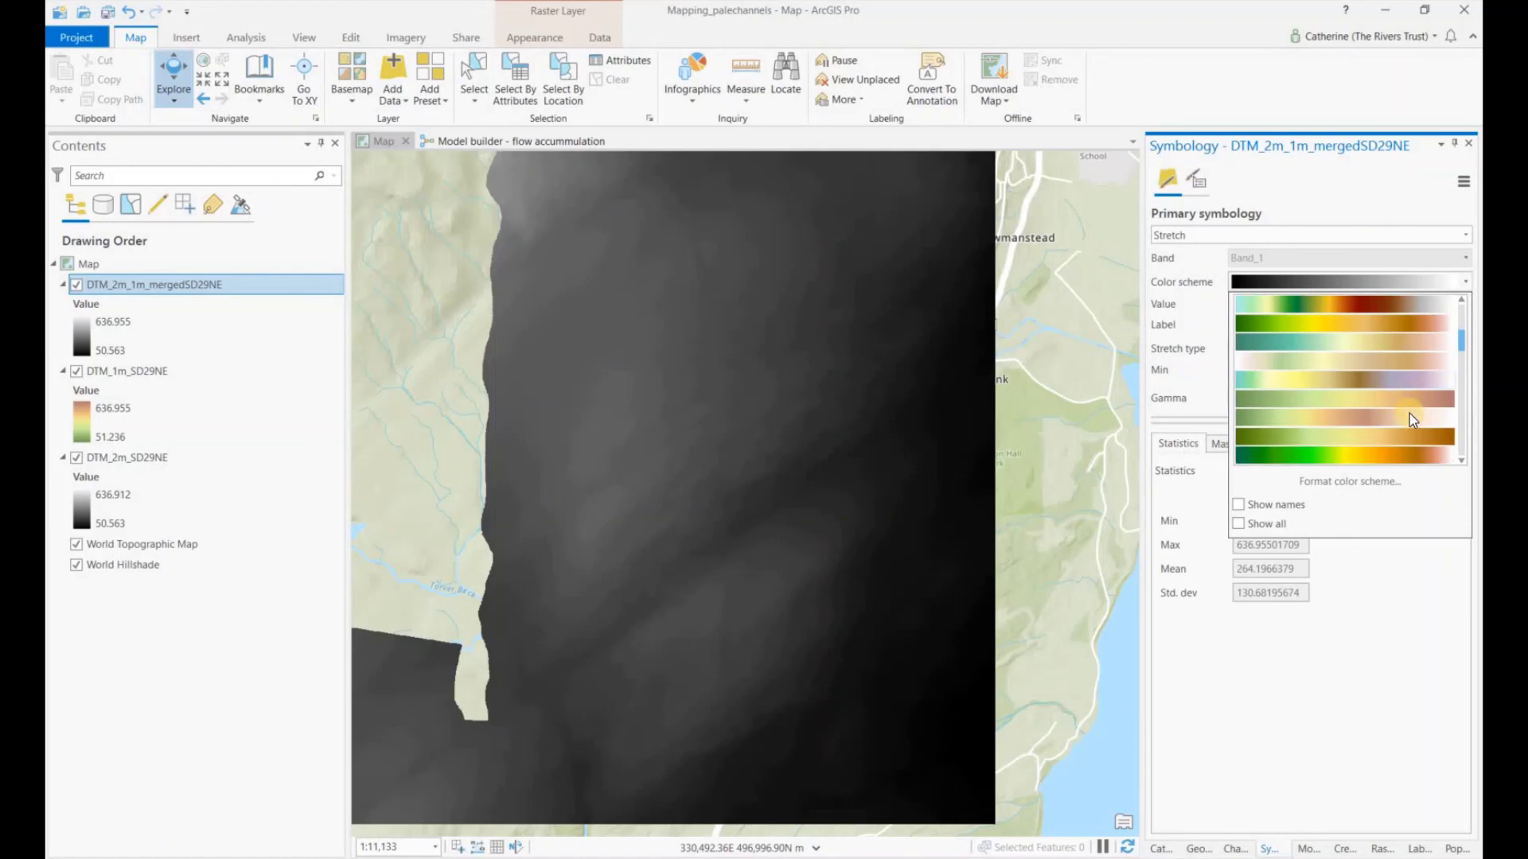
left_click(1416, 402)
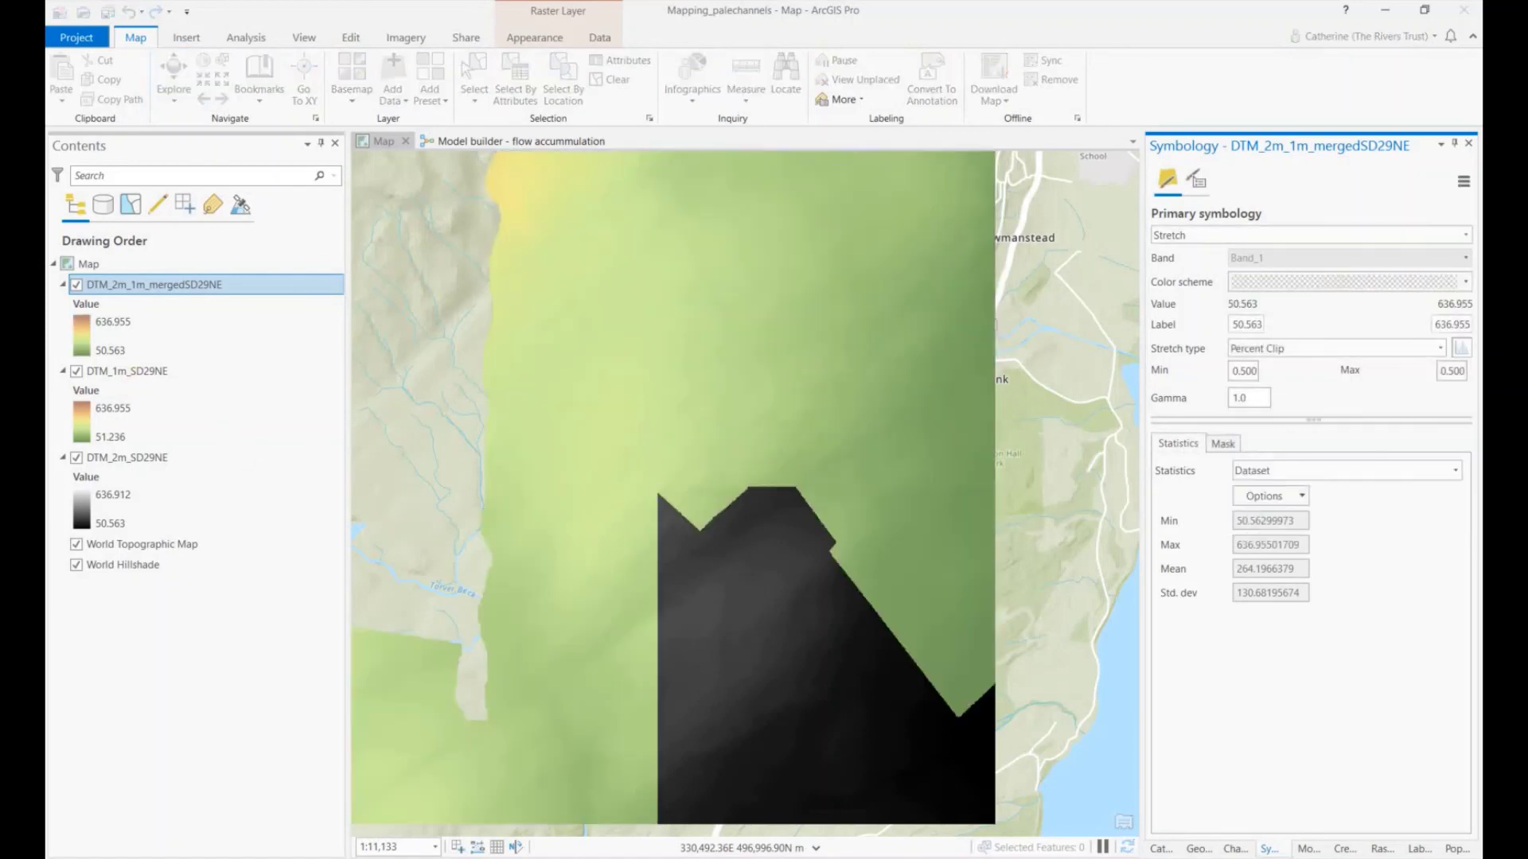
left_click(76, 371)
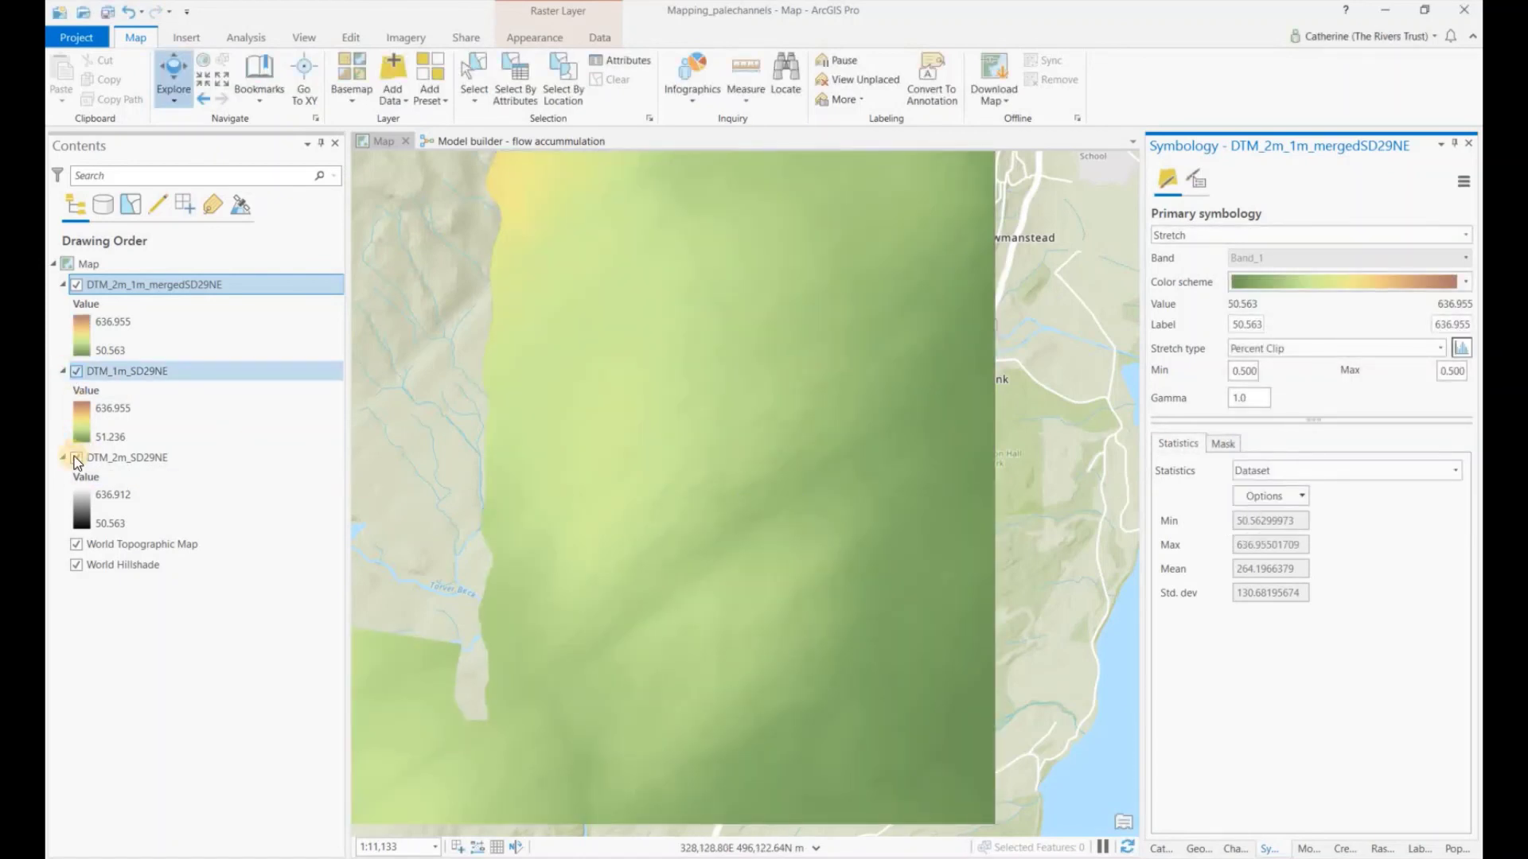
left_click(76, 457)
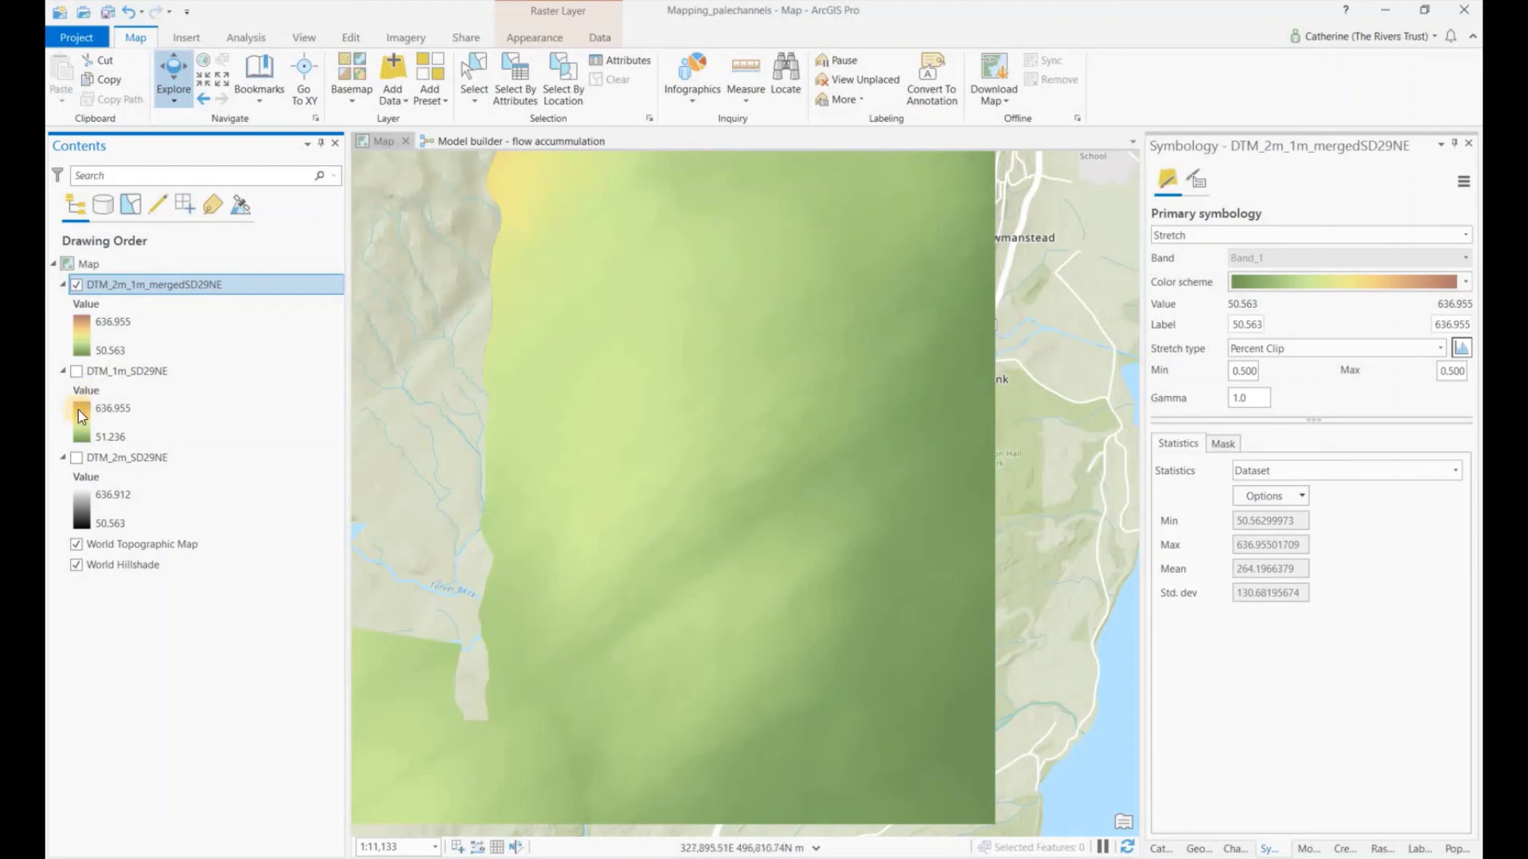
left_click(77, 459)
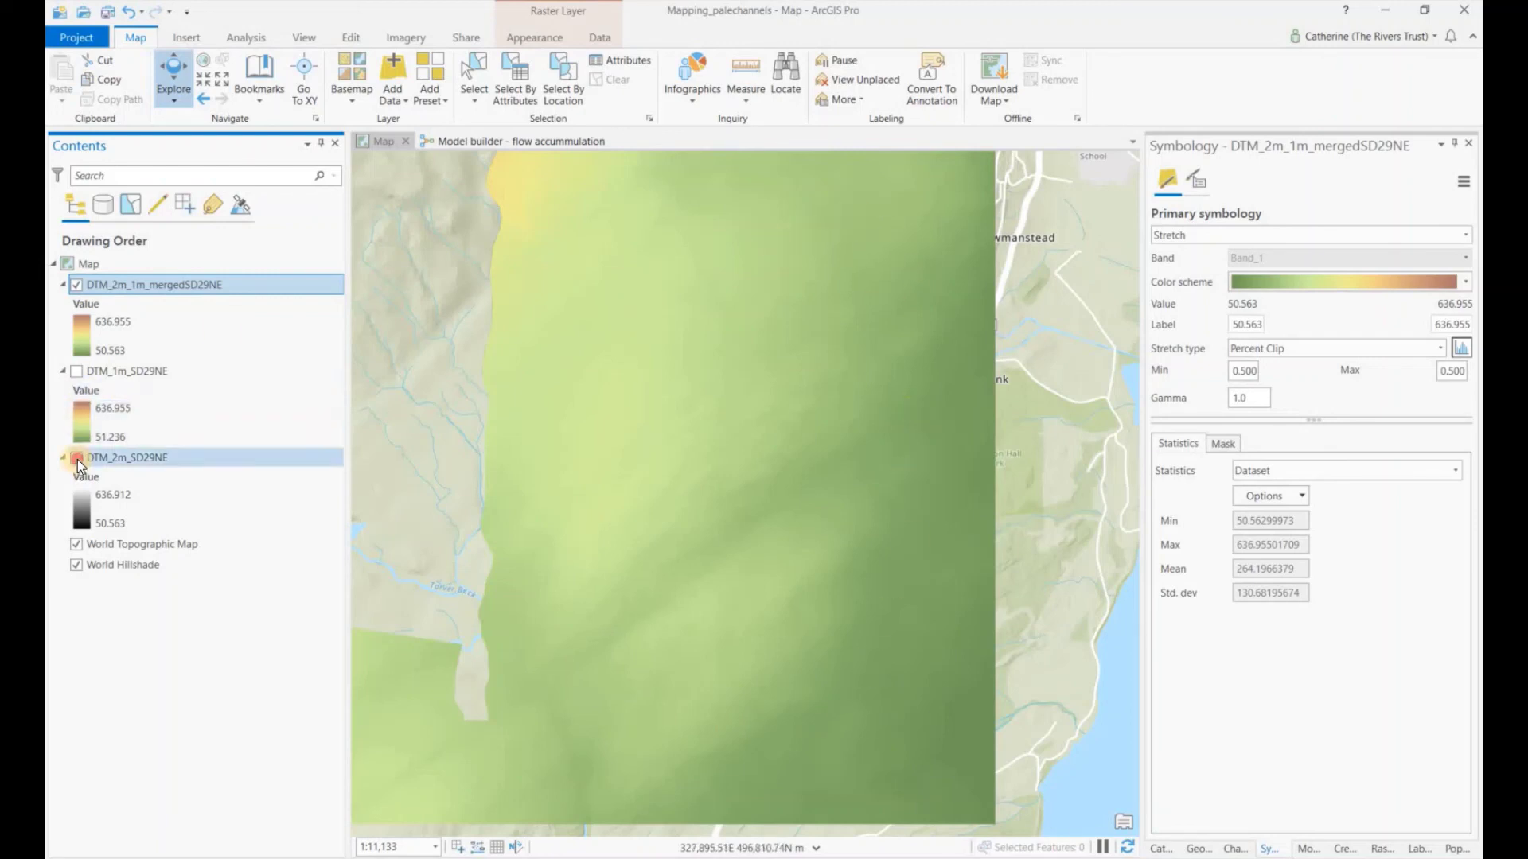
left_click(77, 409)
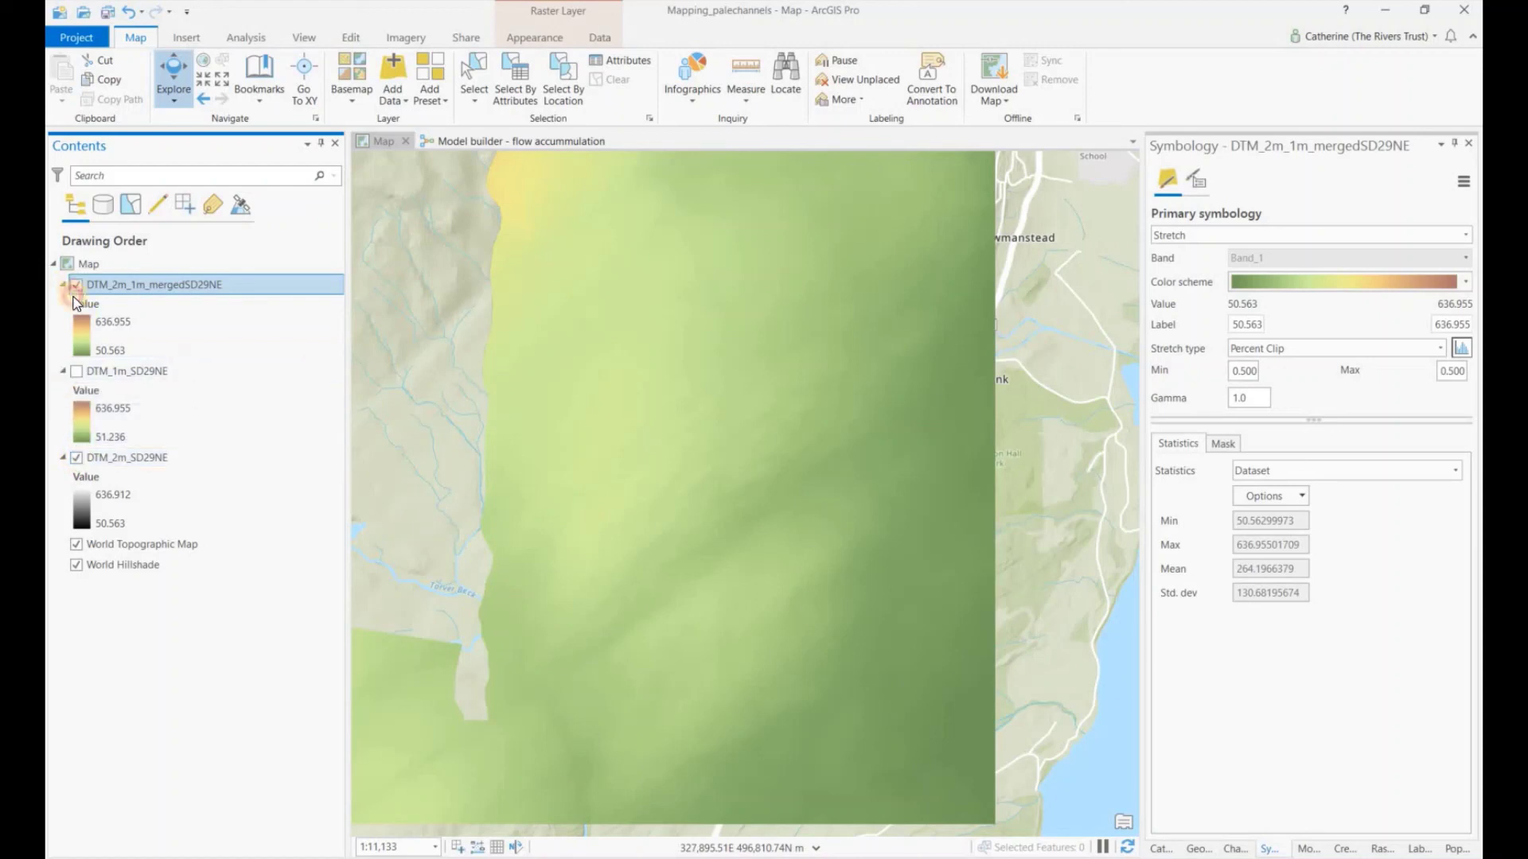
left_click(76, 288)
left_click(77, 372)
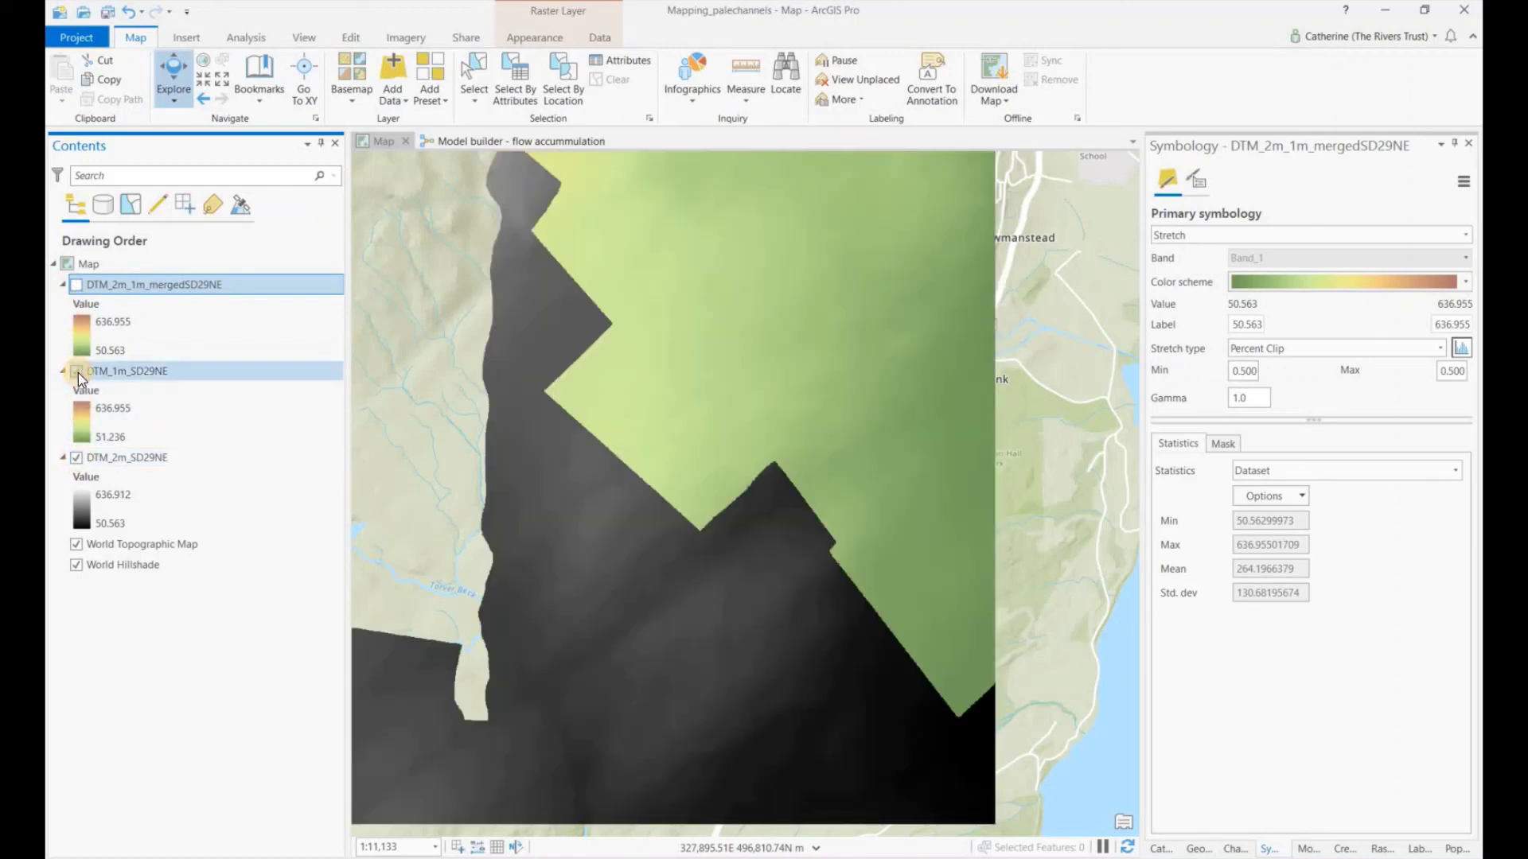
left_click(78, 372)
left_click(76, 458)
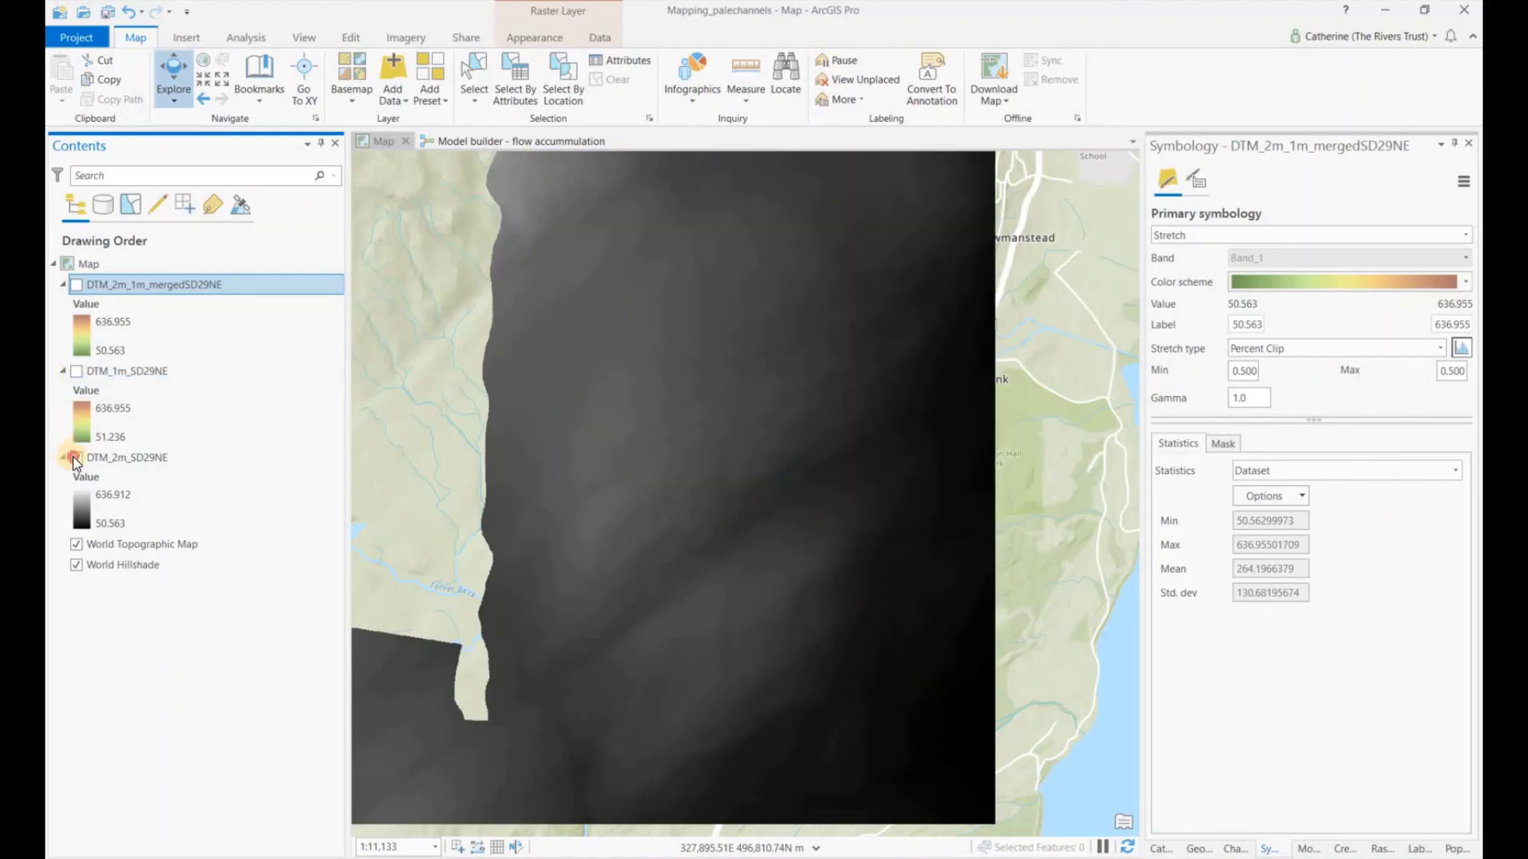
left_click(76, 284)
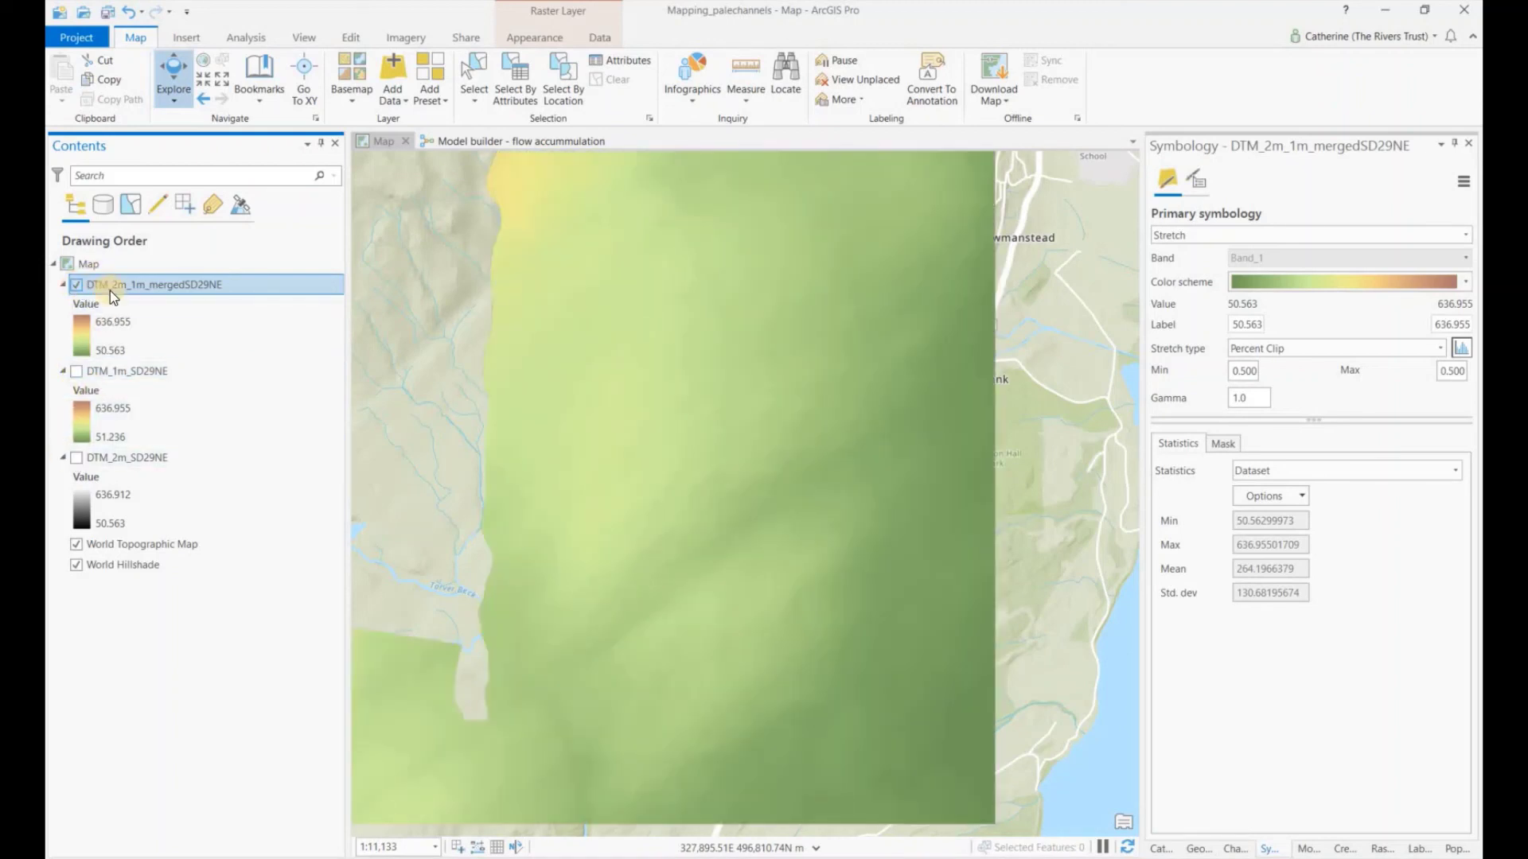
left_click(116, 291)
right_click(114, 291)
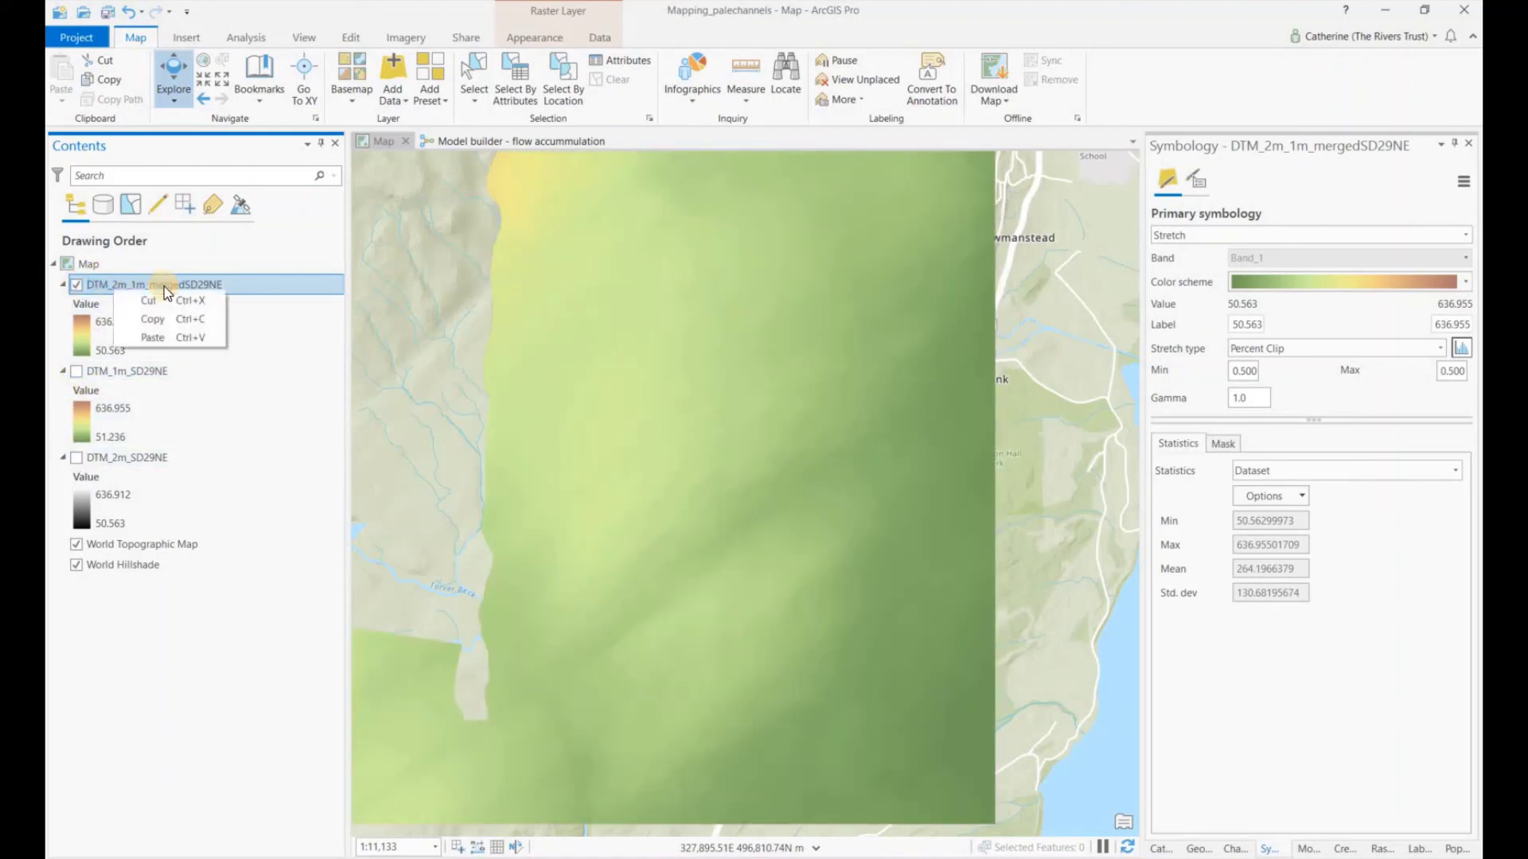
right_click(223, 285)
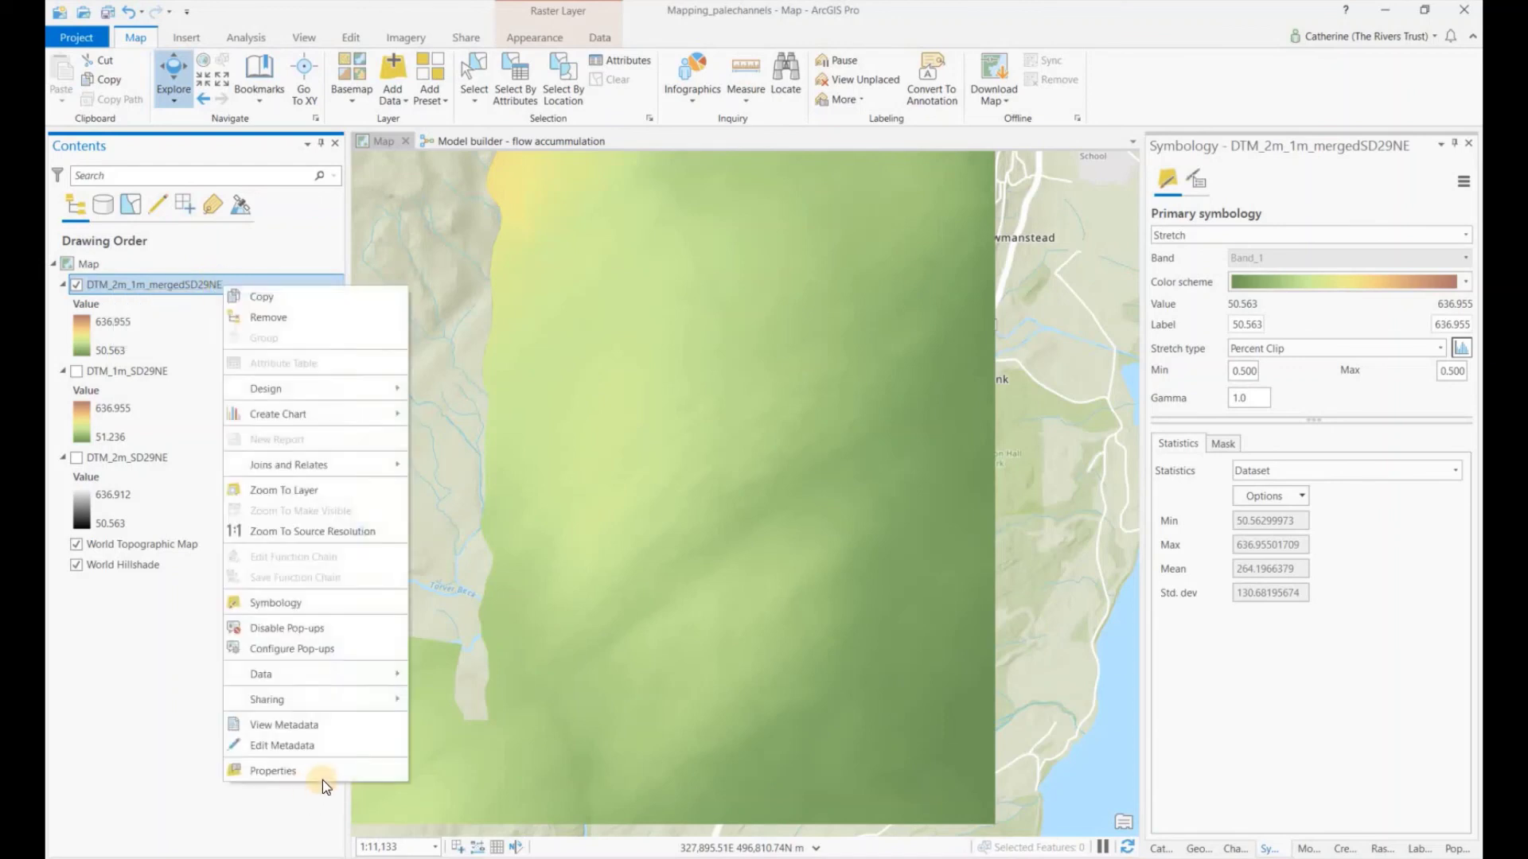
left_click(321, 772)
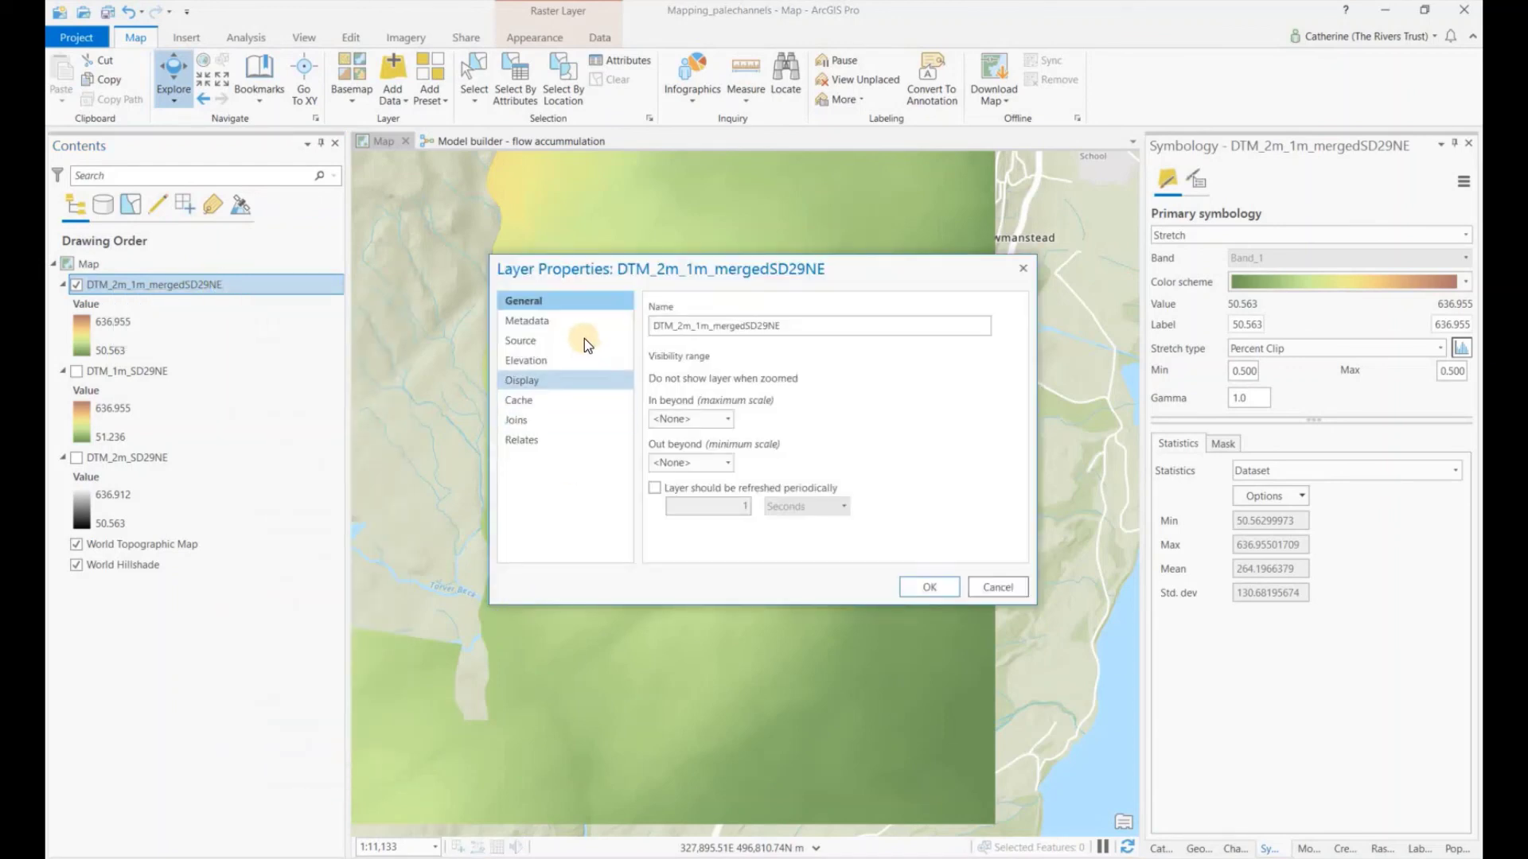
left_click(571, 341)
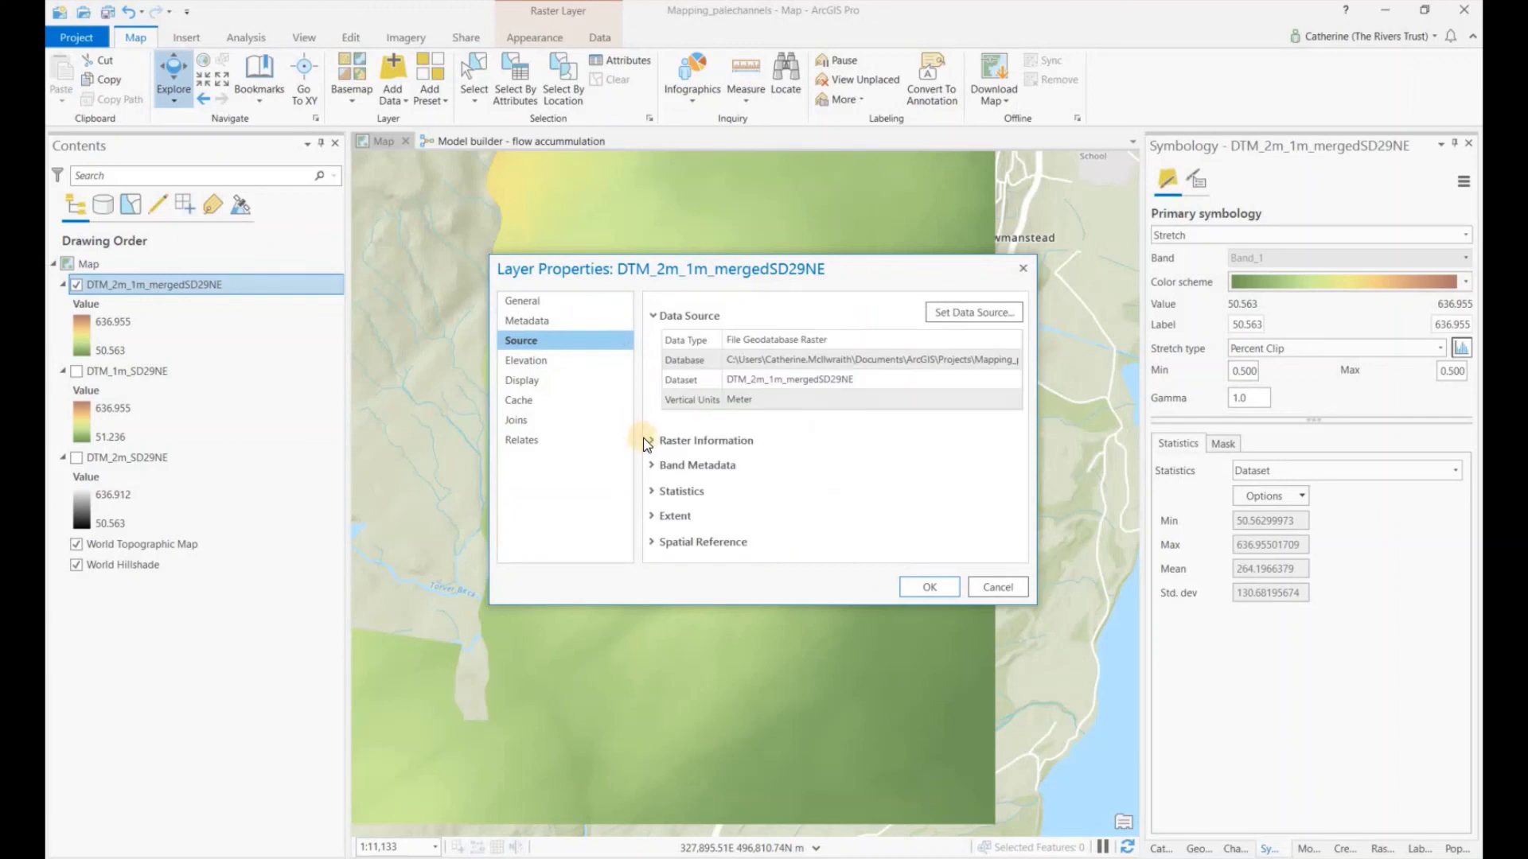
left_click(651, 441)
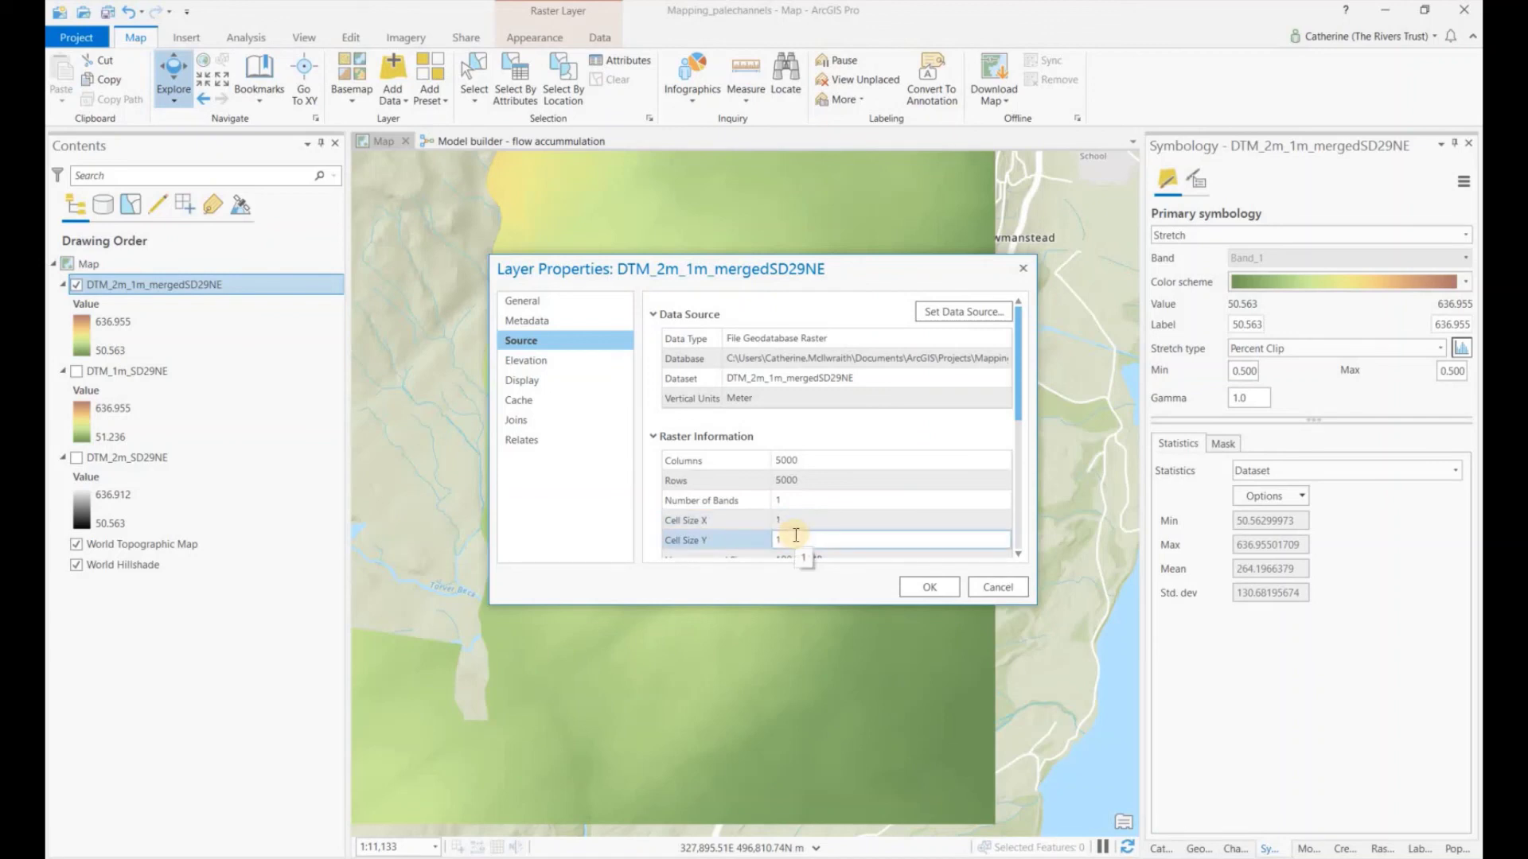
left_click(971, 592)
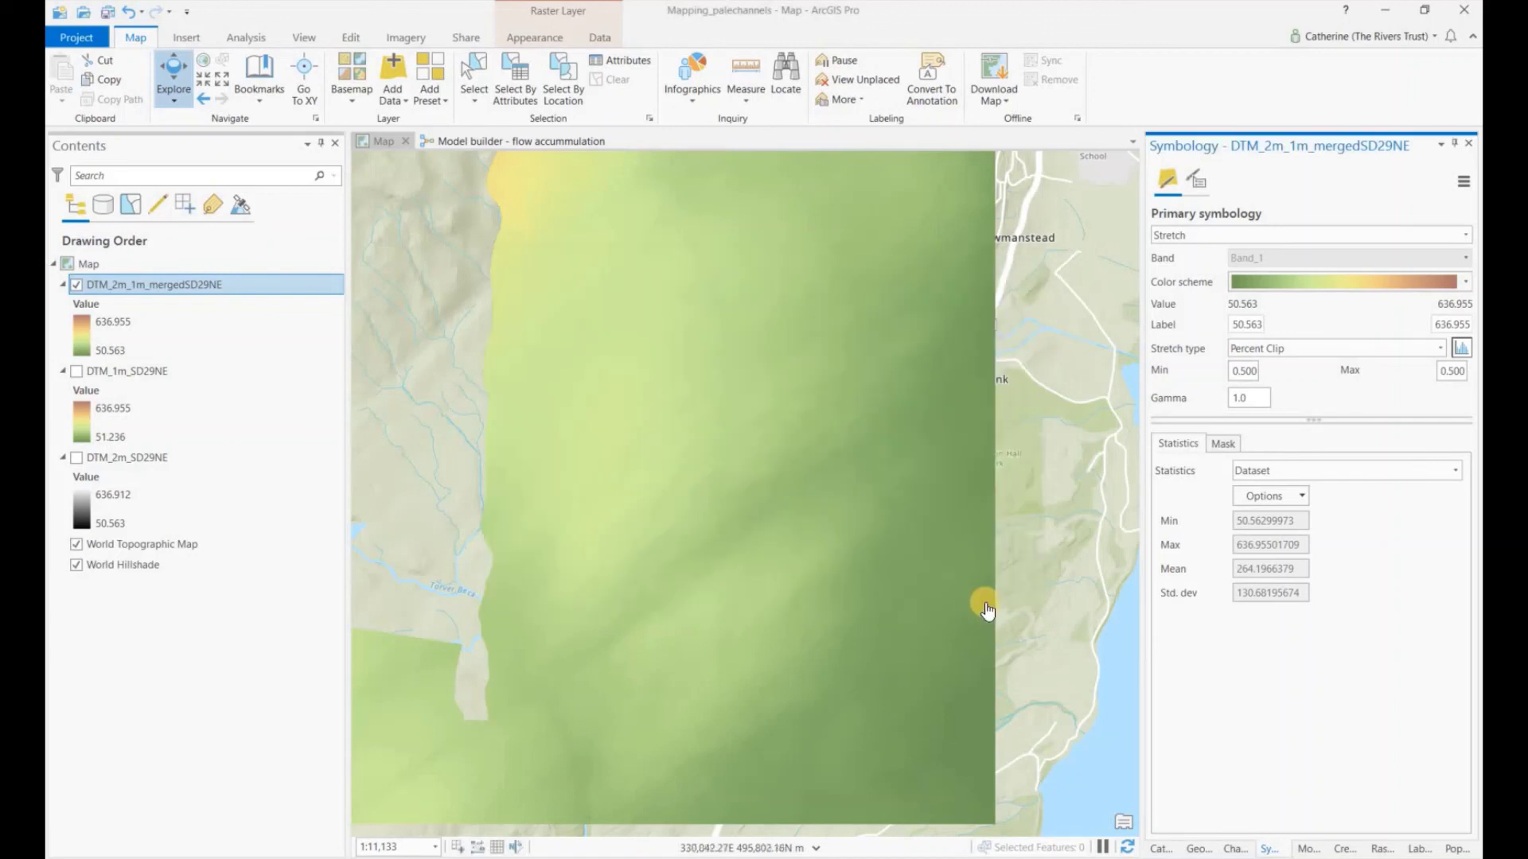